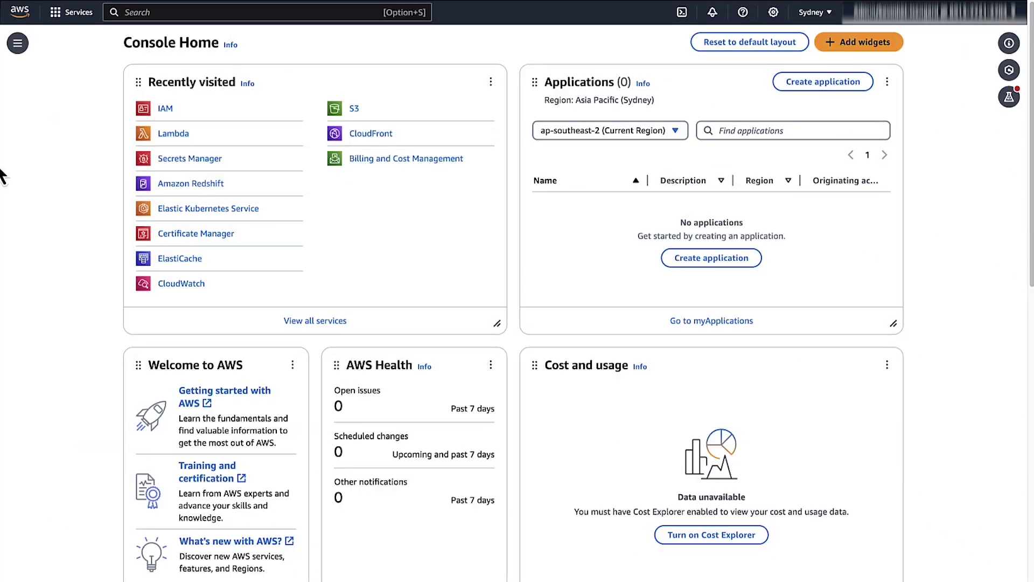
Step: Search for 'redshift' and open the kc-redshift cluster's details in Amazon Redshift
click(162, 12)
text(redshift)
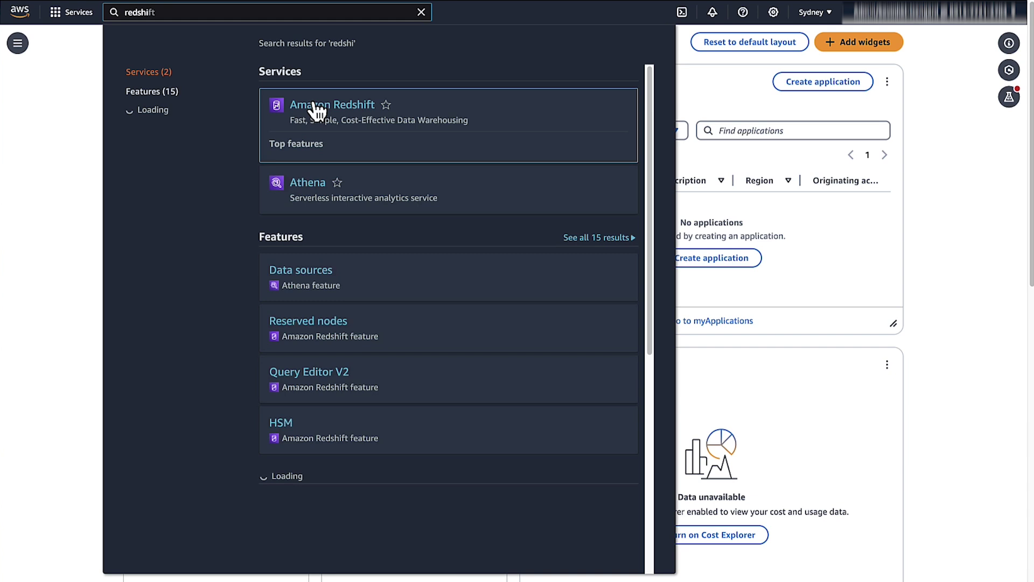
click(317, 108)
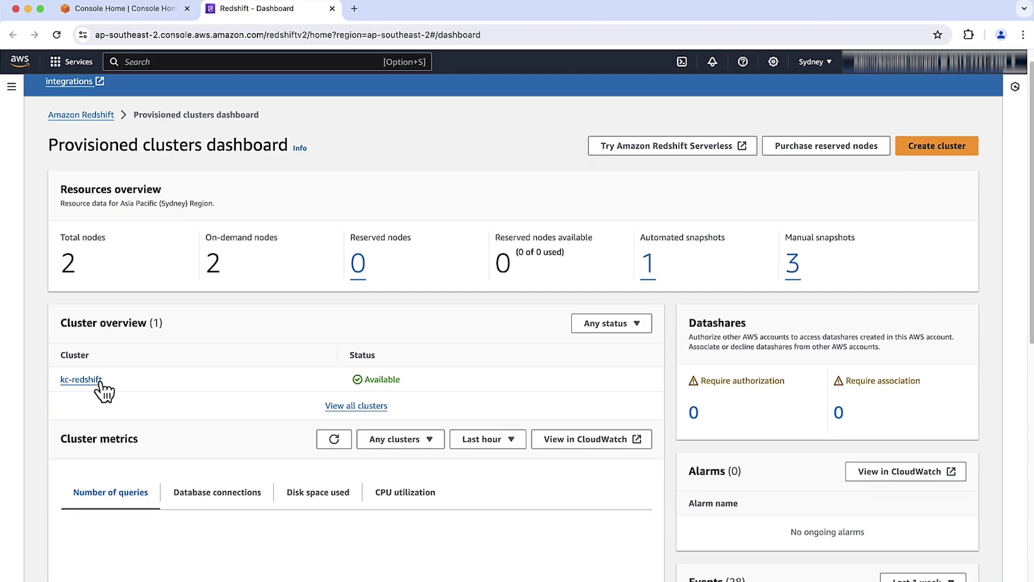
click(99, 381)
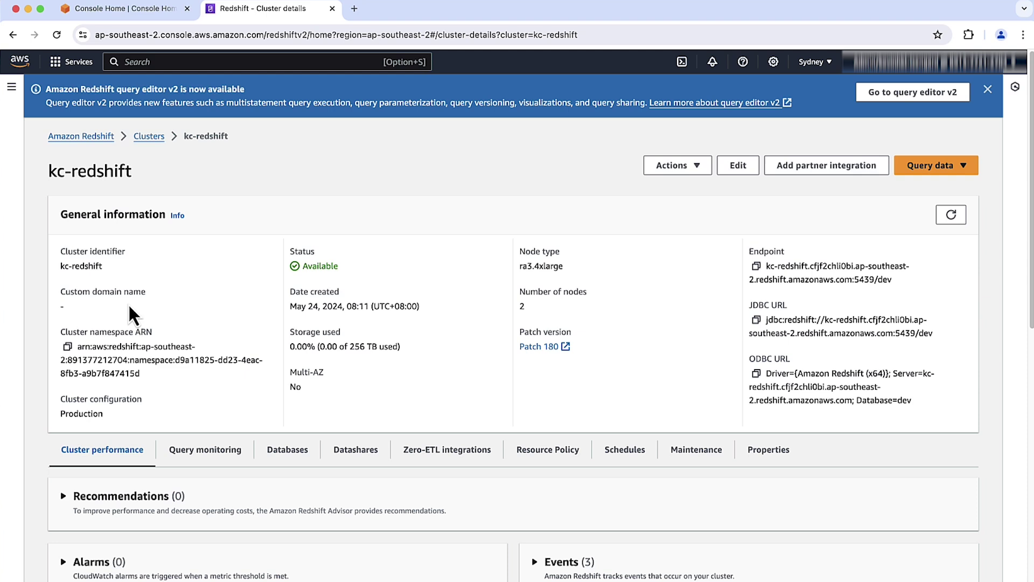
Step: Open Secrets Manager in a new tab to see kc-secret, then return to the kc-redshift tab
click(135, 62)
text(secrets)
super+click(291, 156)
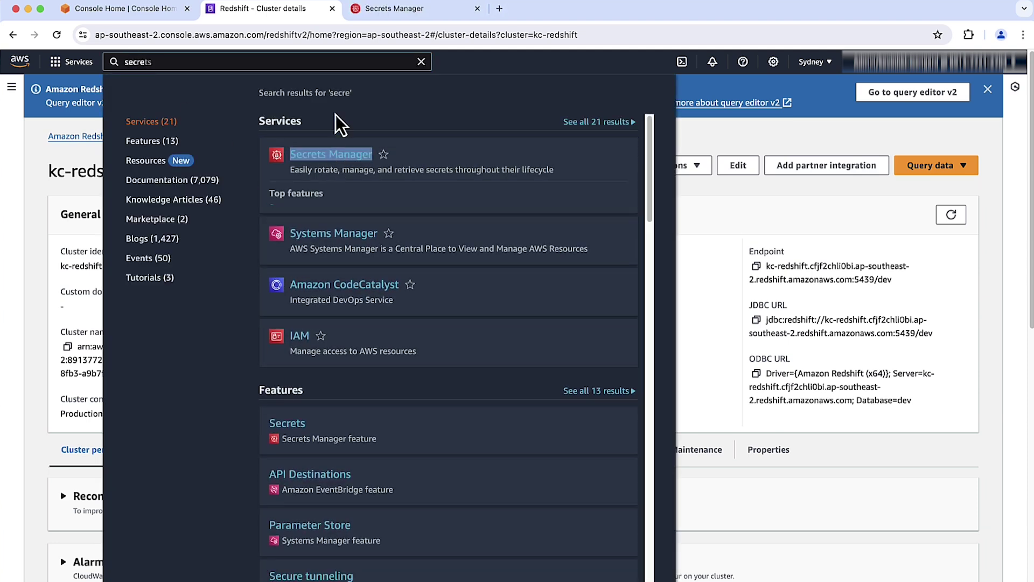
click(452, 66)
click(414, 9)
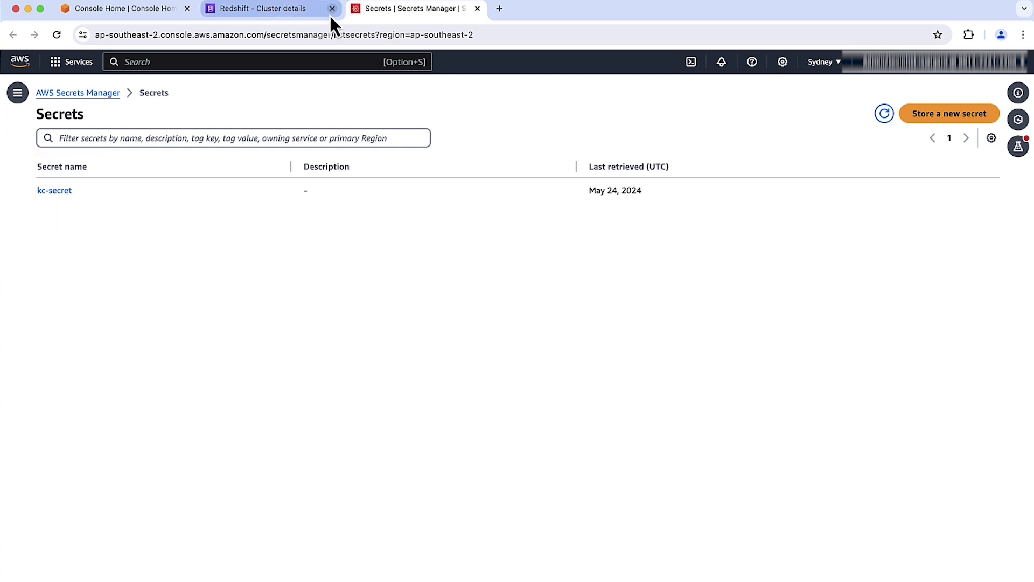
click(267, 14)
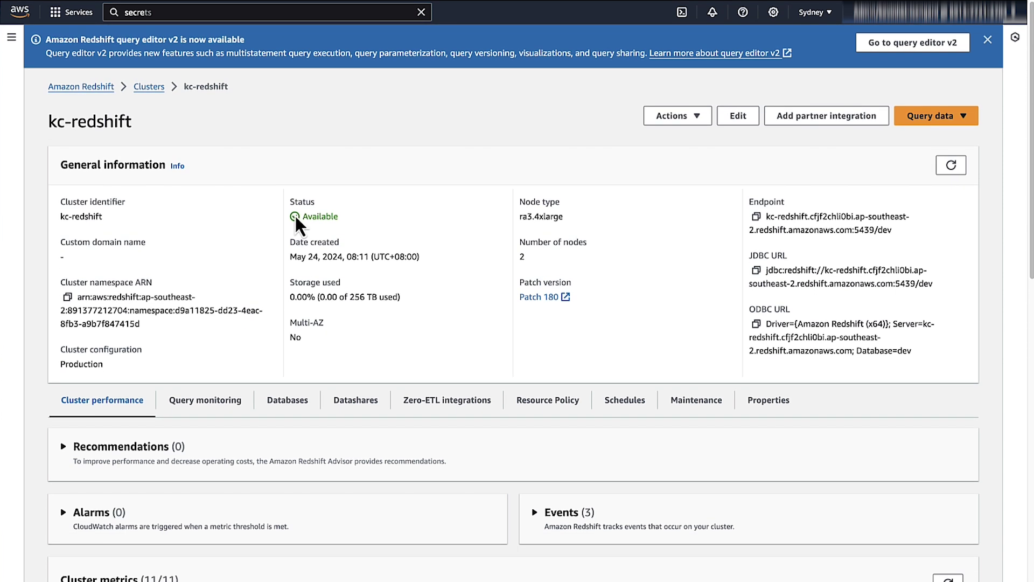
Step: Open the query editor's database connection and authenticate via AWS Secrets Manager with kc-secret (user awsuser)
click(975, 128)
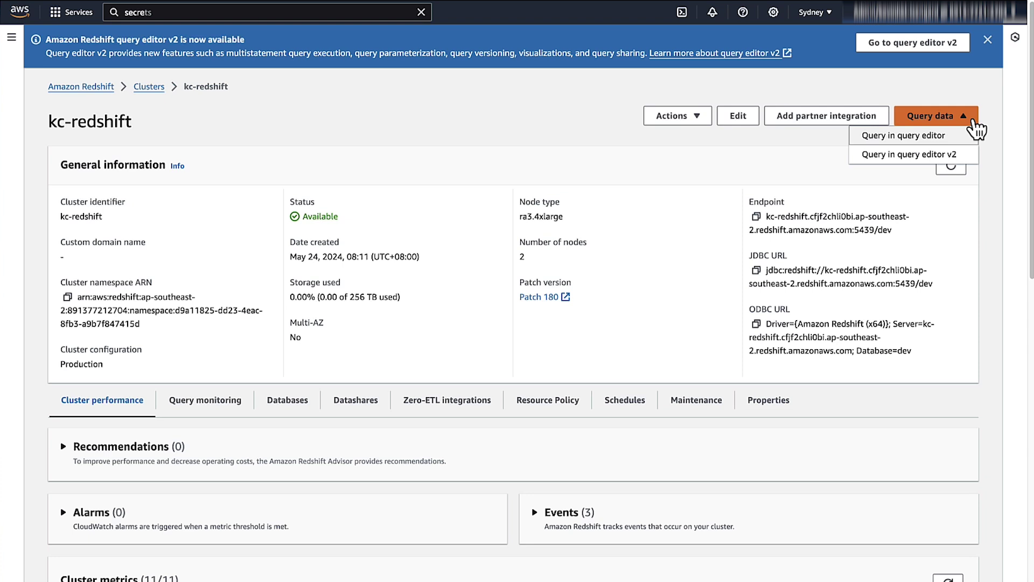
click(952, 135)
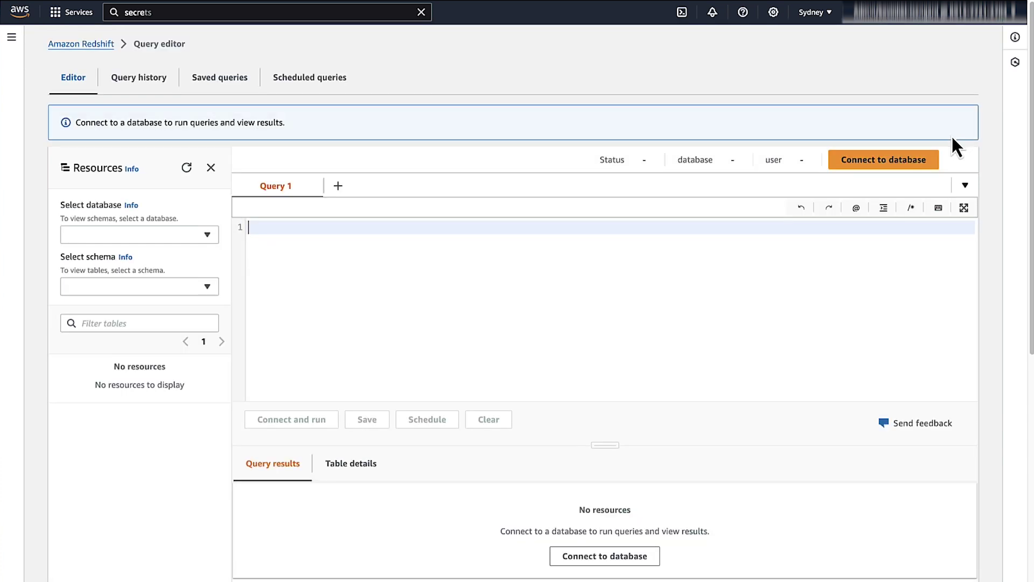
click(910, 162)
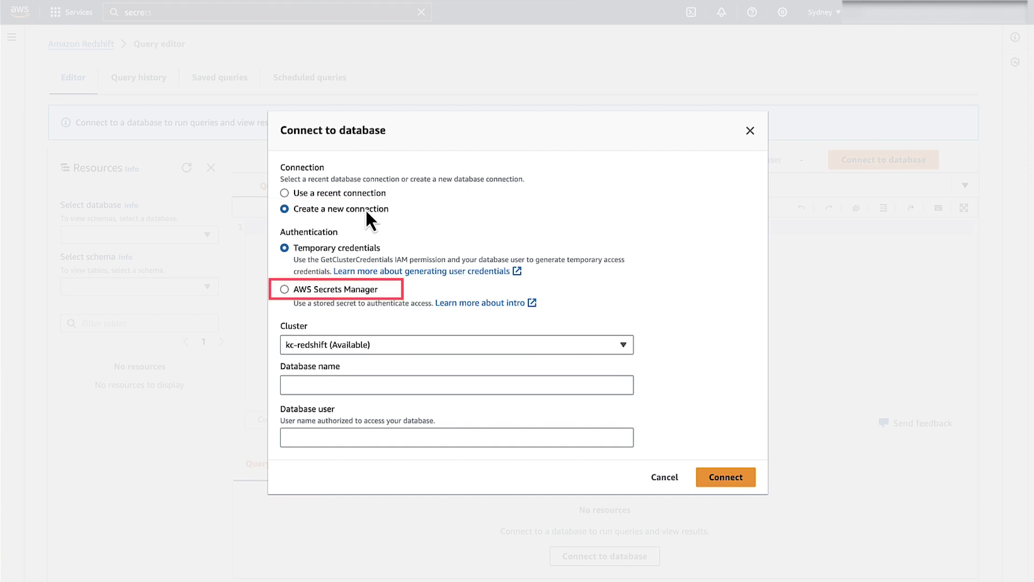
click(312, 299)
click(322, 410)
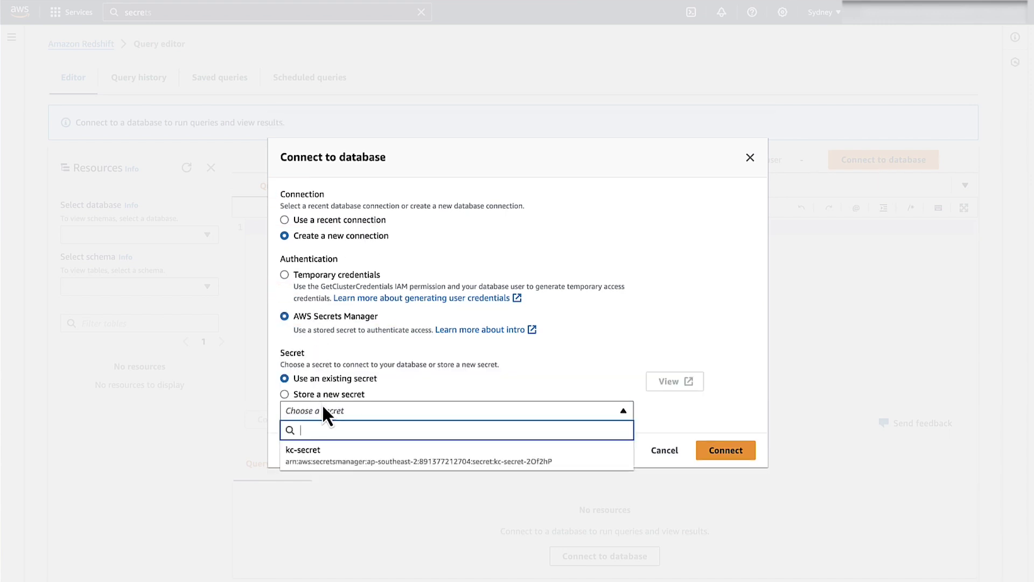
click(322, 455)
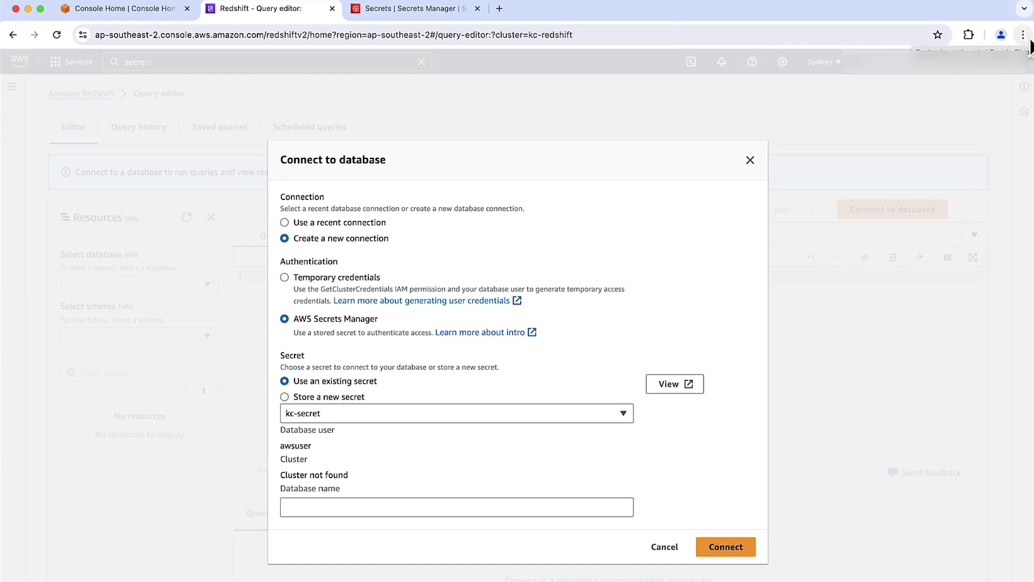
Step: Open Chrome Developer Tools on the Network panel, clear the log, and restart recording
click(1029, 40)
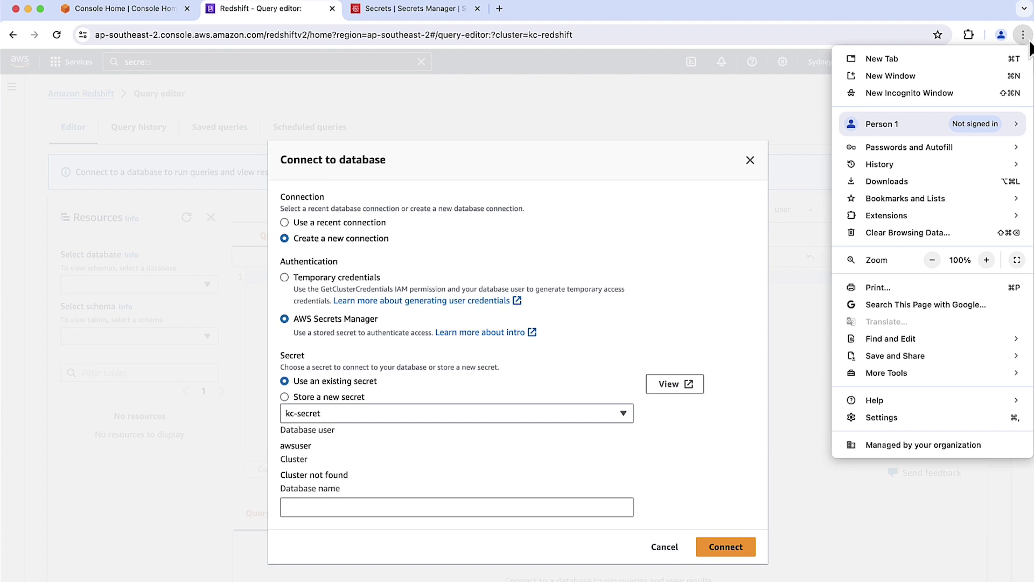
mouse_move(886, 372)
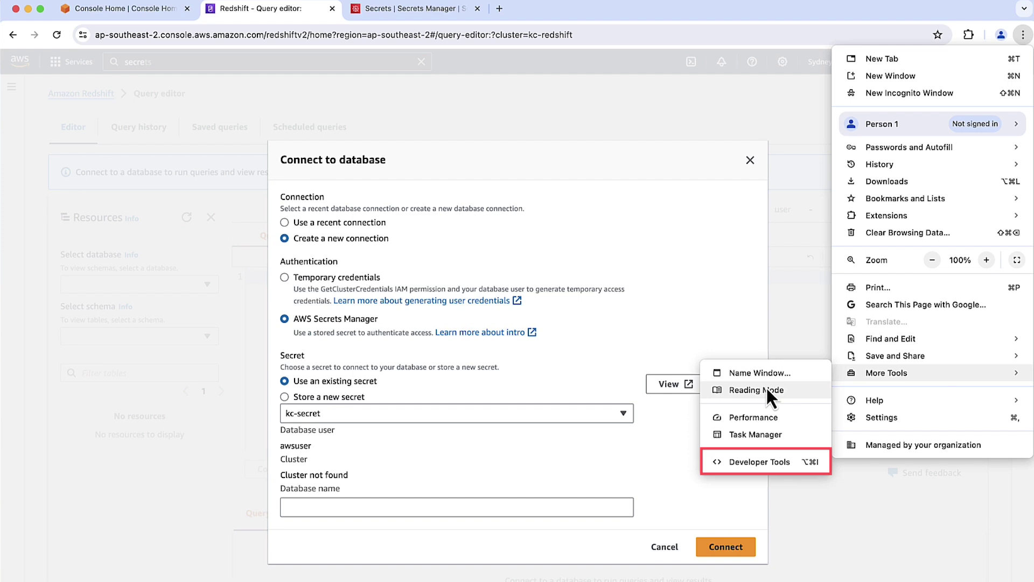
click(757, 462)
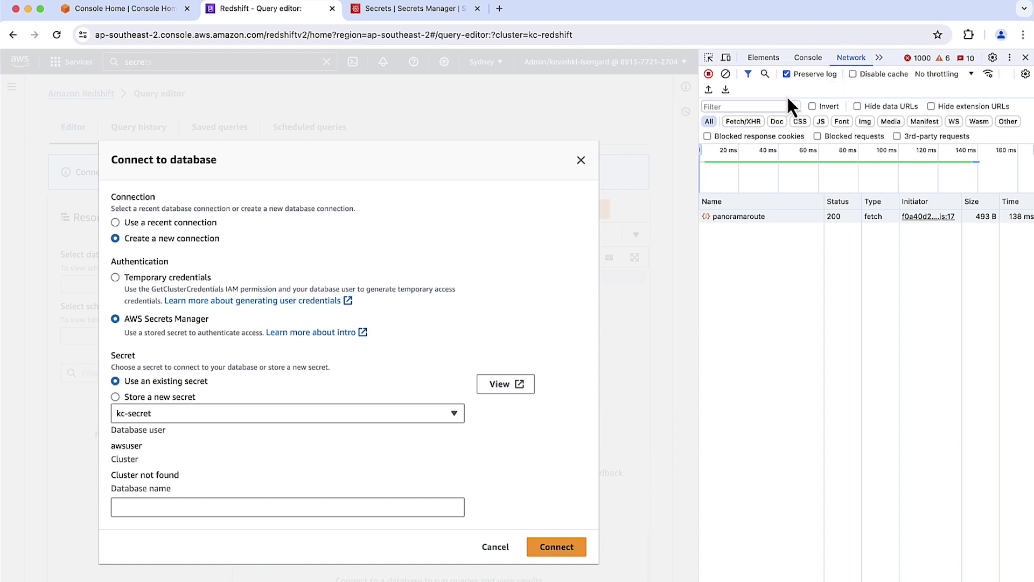
click(727, 78)
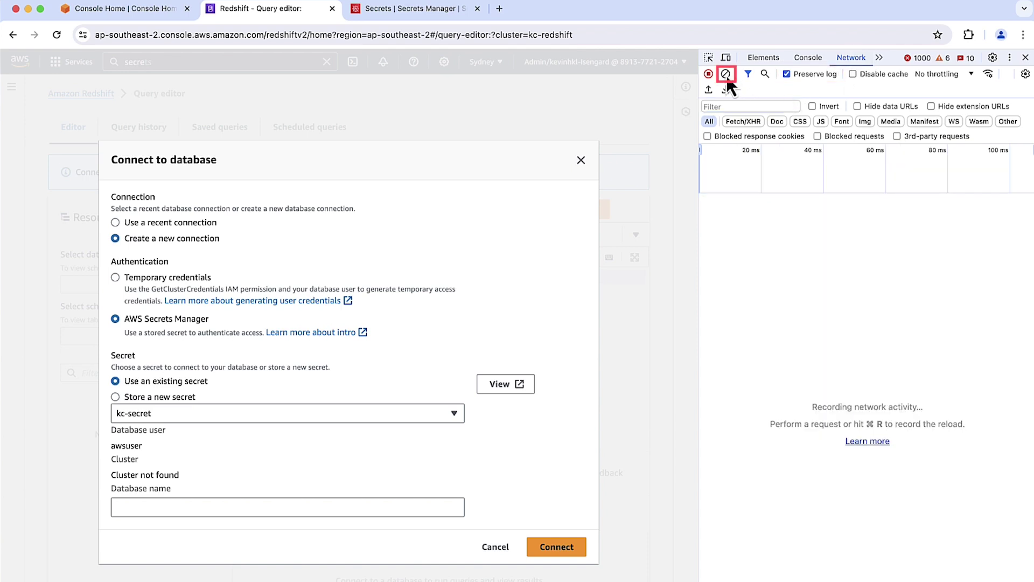
click(709, 75)
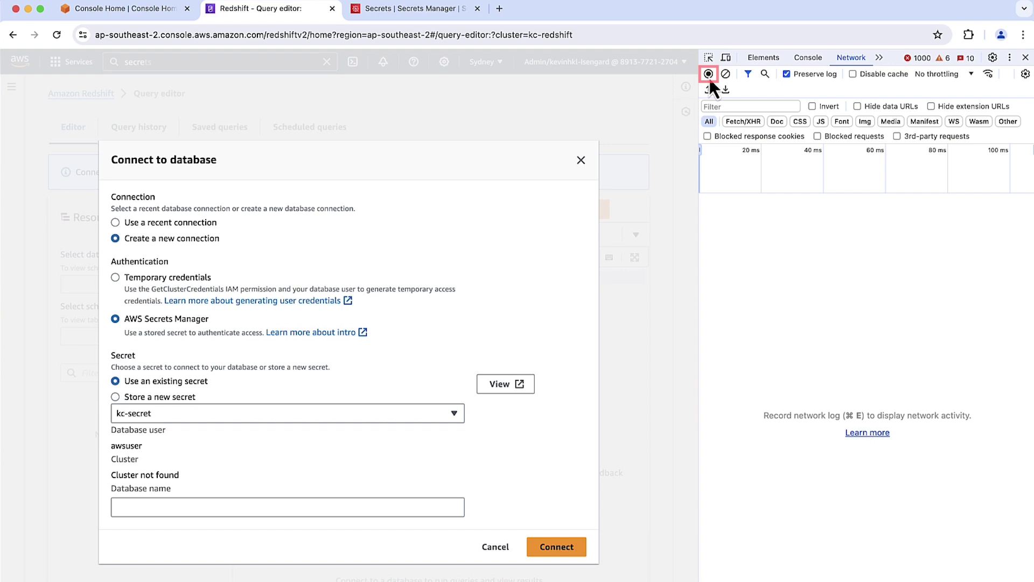
click(709, 74)
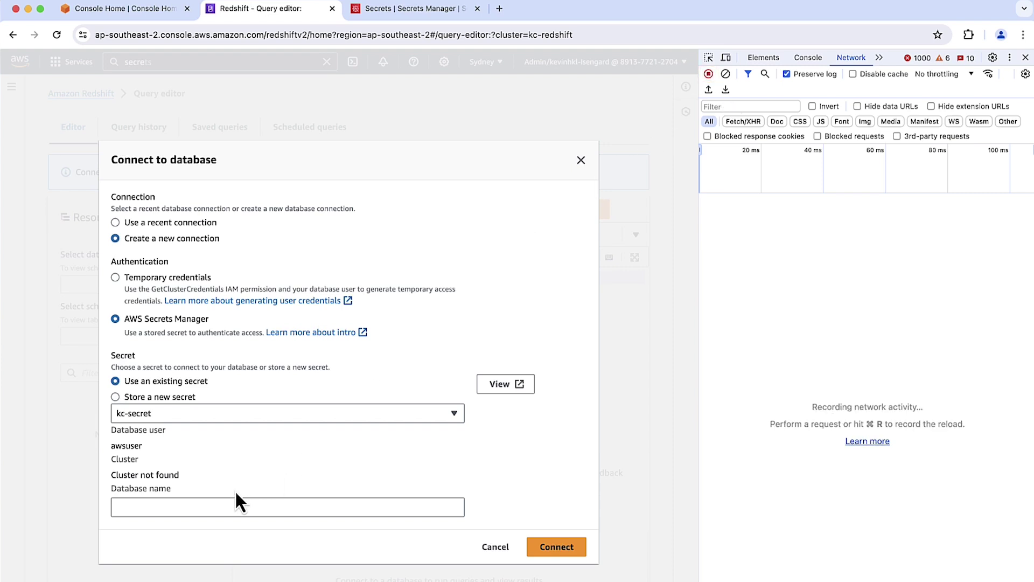
Step: Attempt a connection to database 'sample', then export all network requests as HAR with content
click(164, 507)
text(samp)
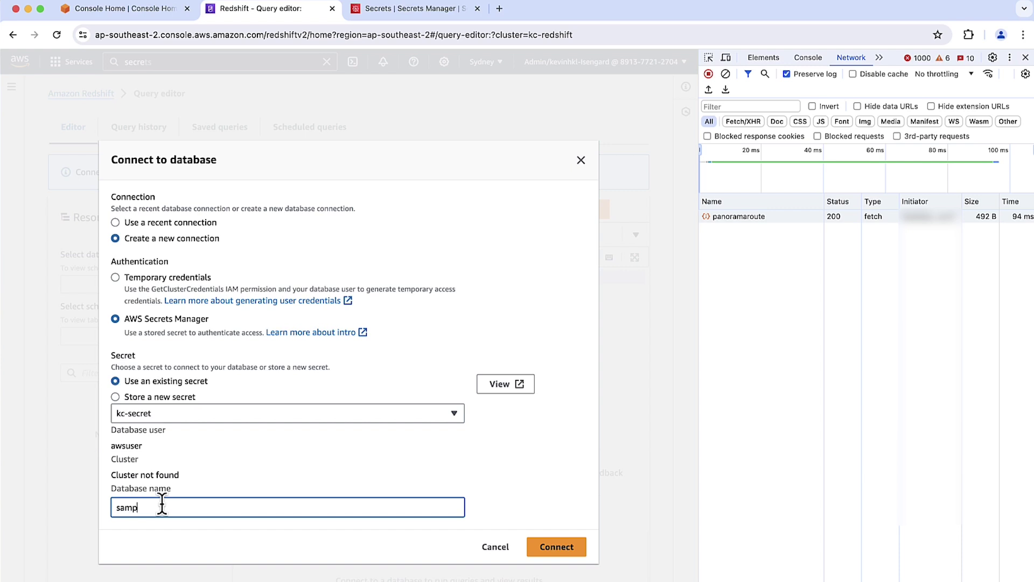
text(le)
click(558, 553)
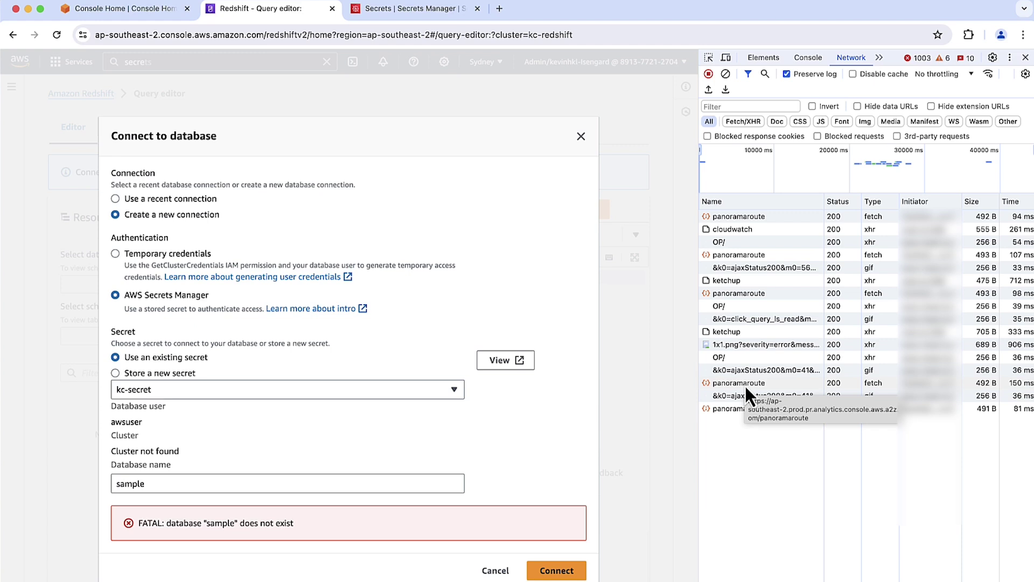
right_click(756, 267)
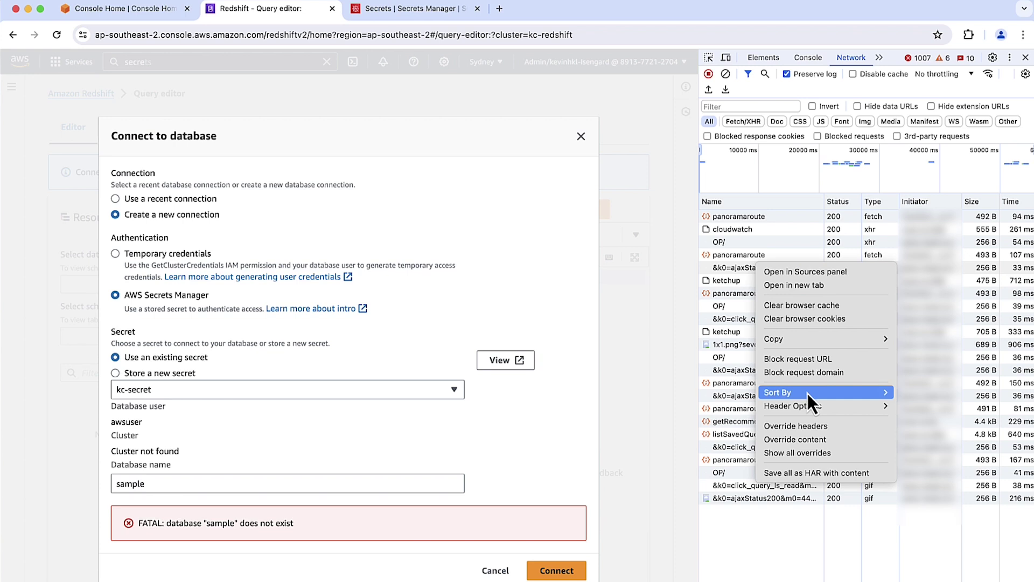
click(822, 477)
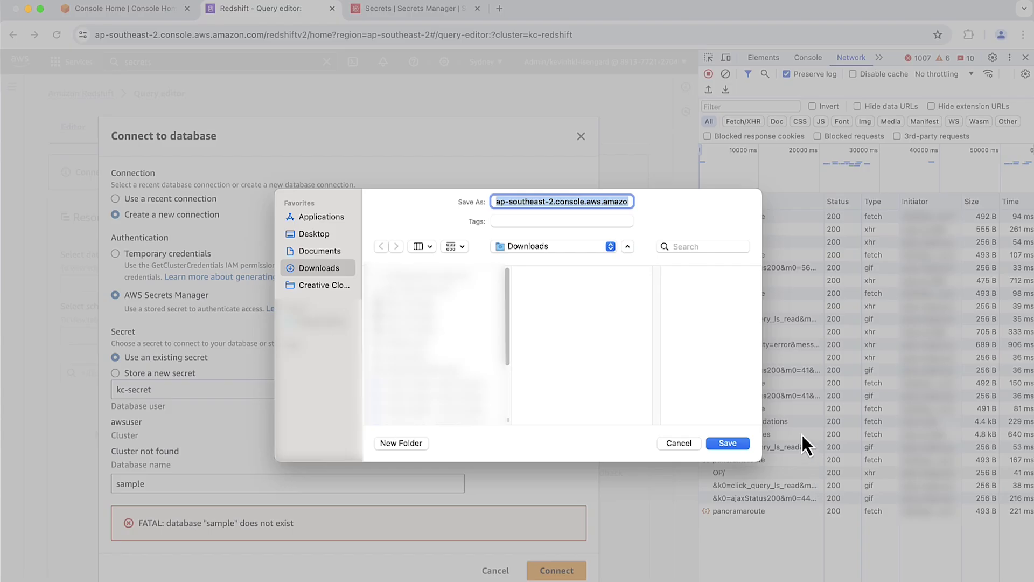
Step: Save the HAR file, then save the Console messages as a log file in Downloads
click(737, 445)
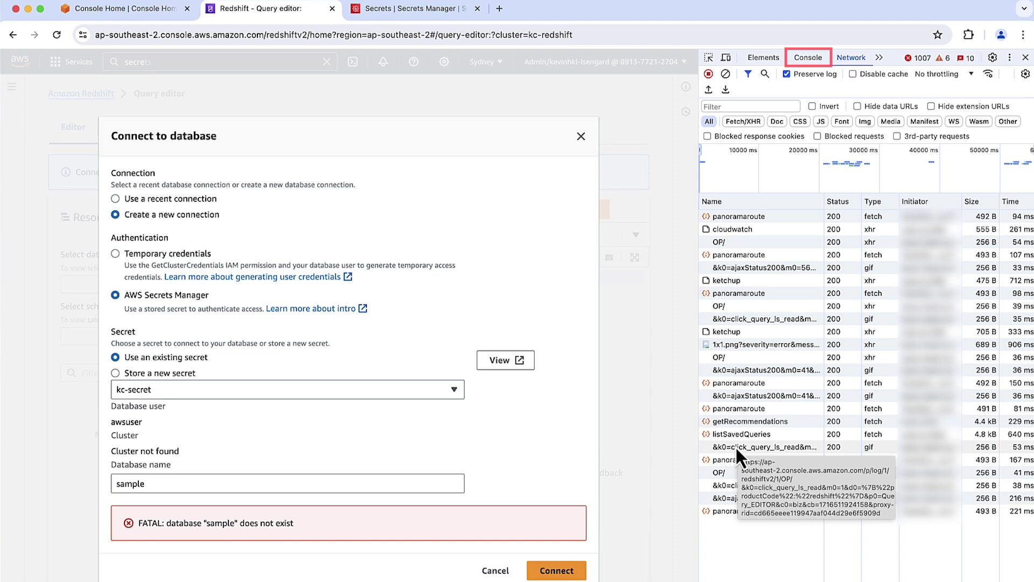
click(807, 57)
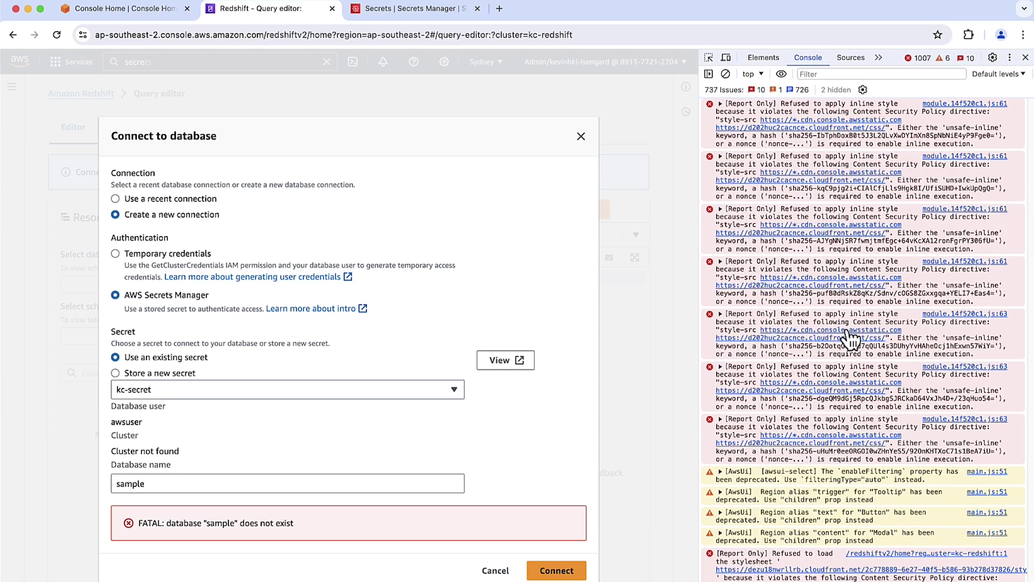
right_click(878, 321)
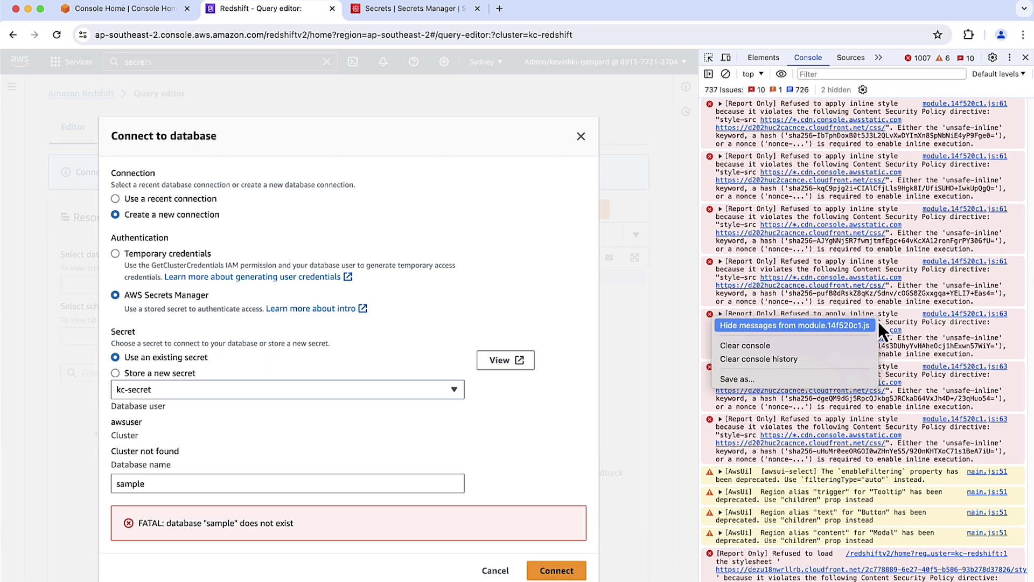
click(798, 379)
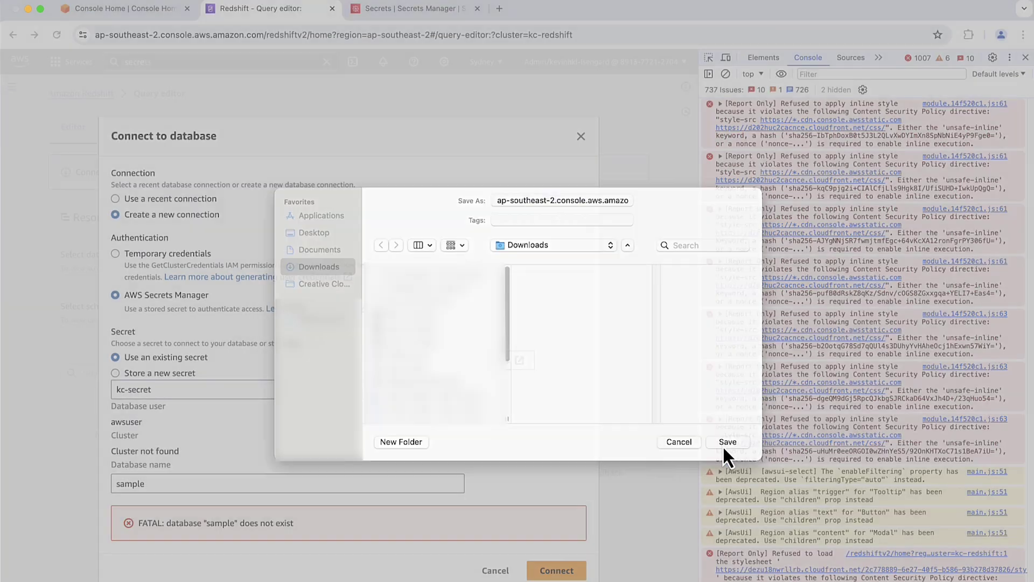
click(723, 444)
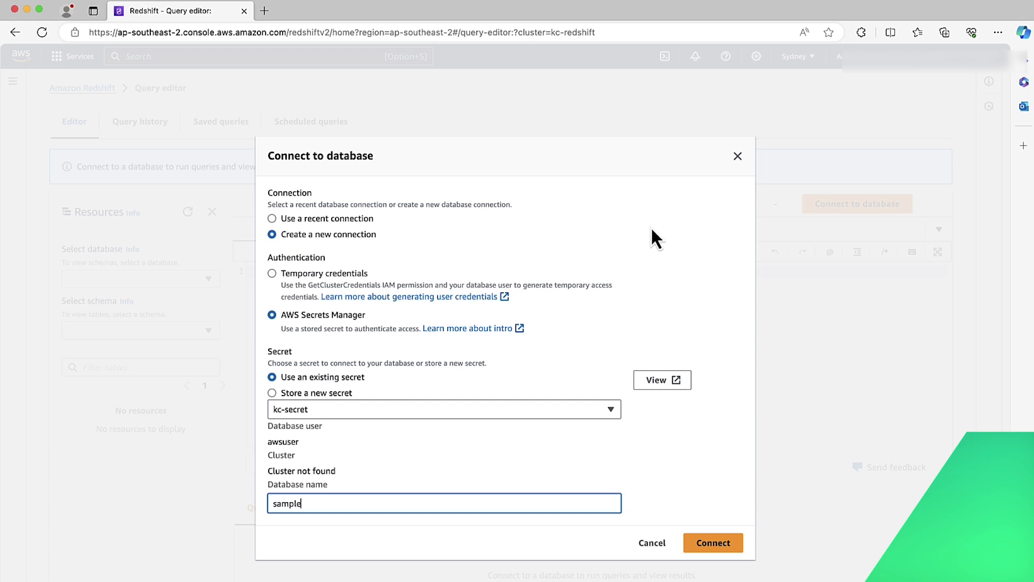
Step: Open Edge developer tools on the Network panel via Inspect
click(997, 32)
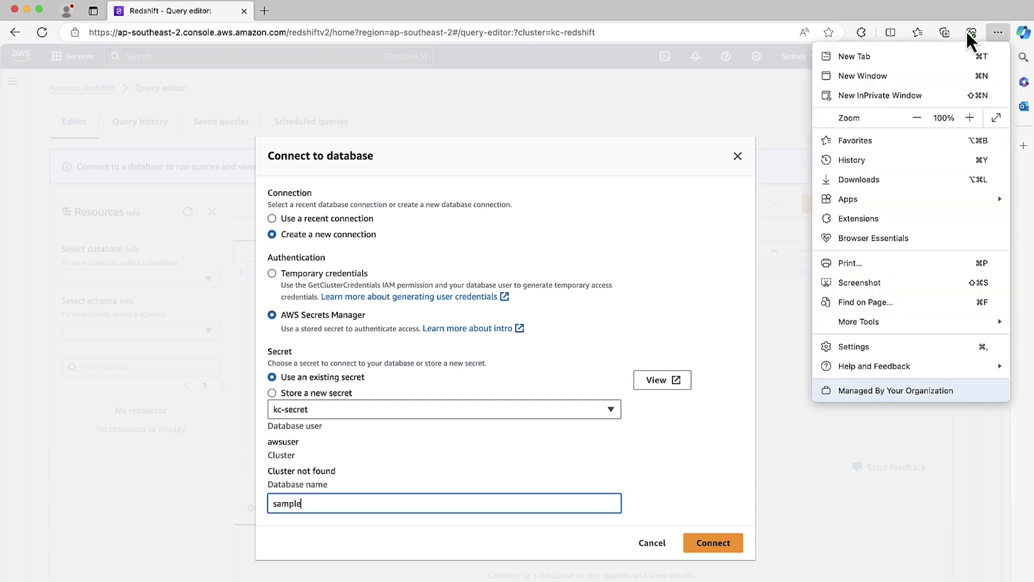
right_click(769, 116)
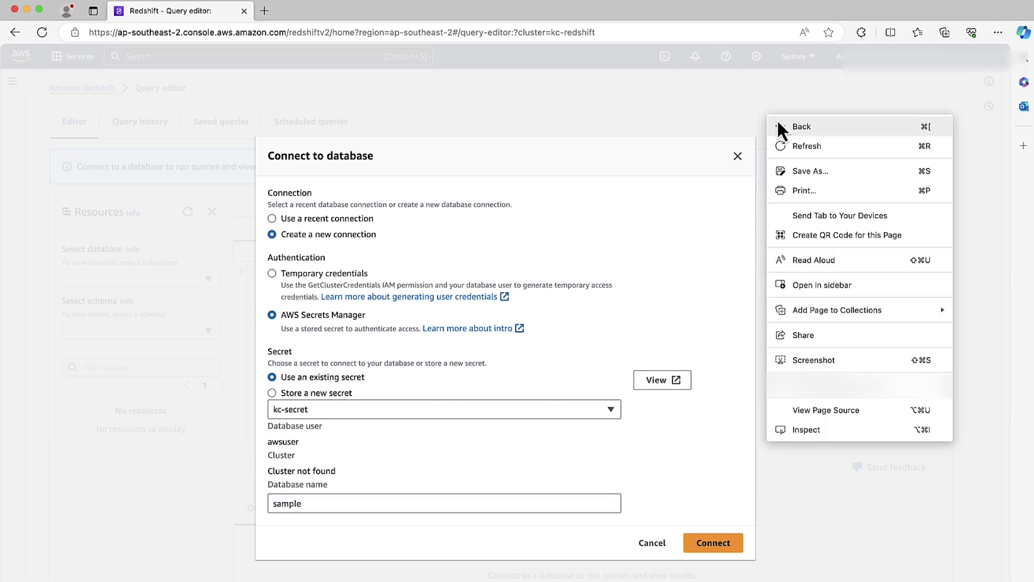
click(812, 434)
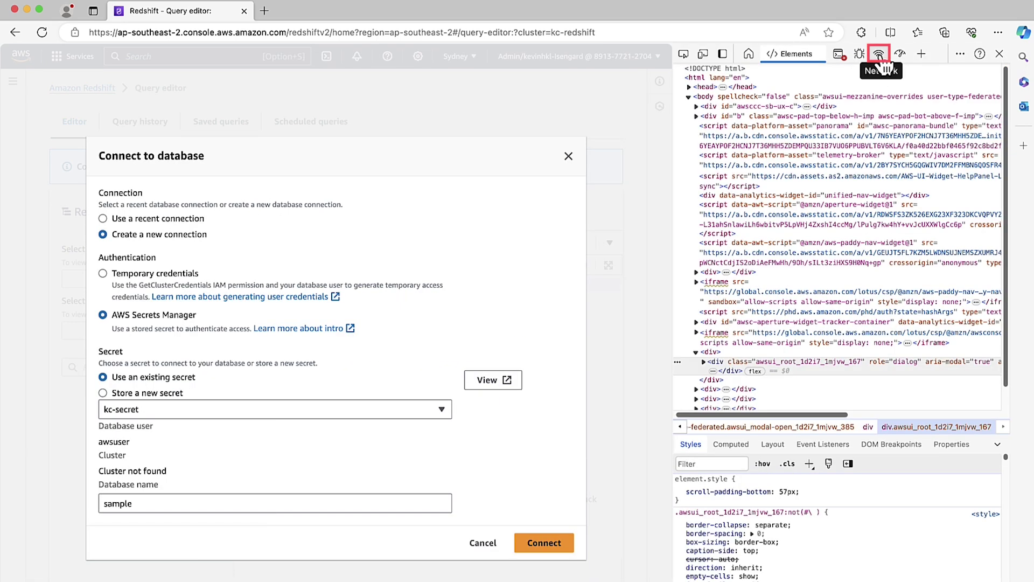
click(879, 56)
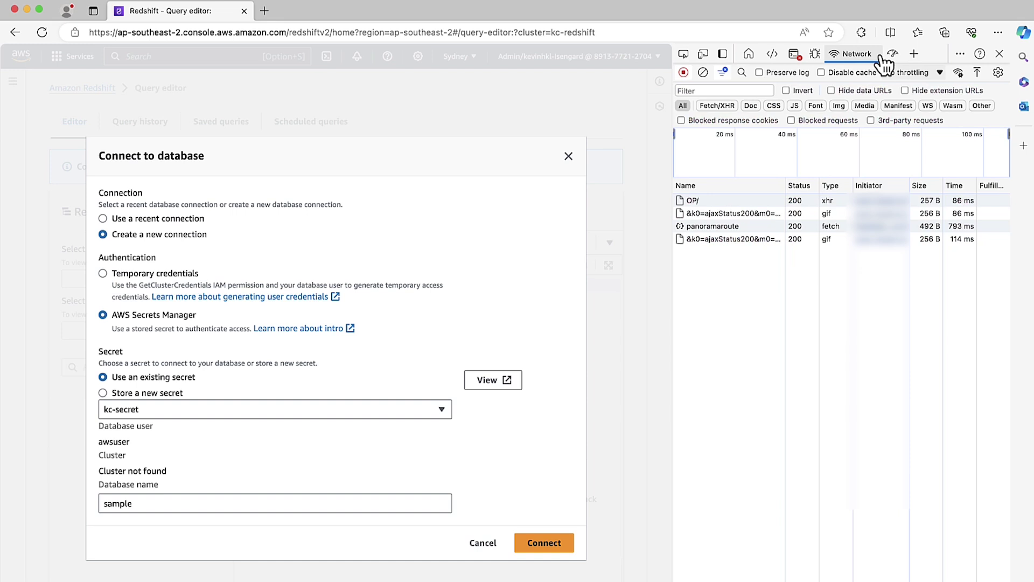
Step: Turn on Preserve log, clear and restart recording, then retry the 'sample' database connection
click(786, 71)
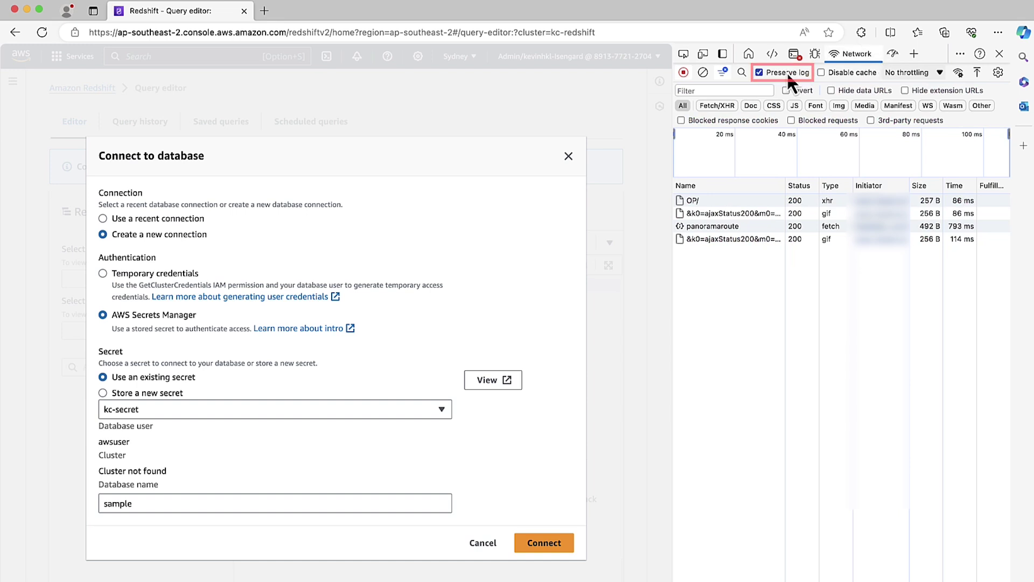
click(704, 72)
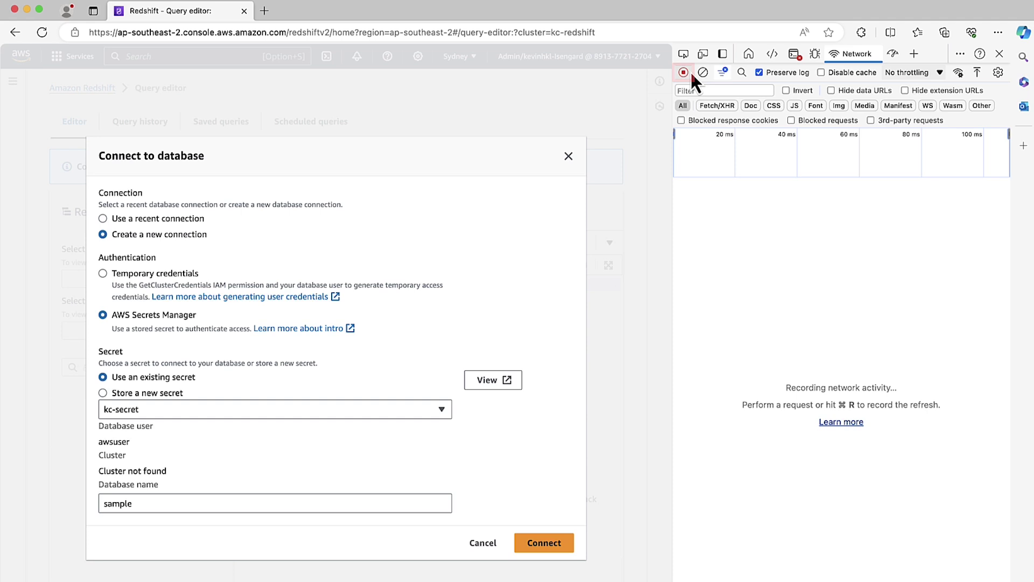
click(684, 72)
click(683, 73)
click(549, 543)
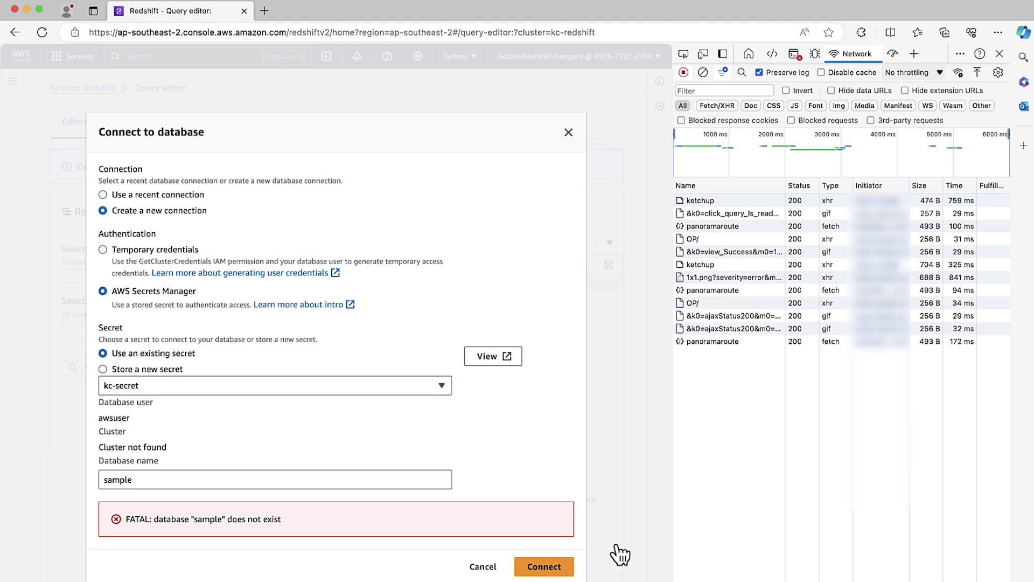
Step: Save all network requests as a HAR file with content to Downloads
right_click(797, 291)
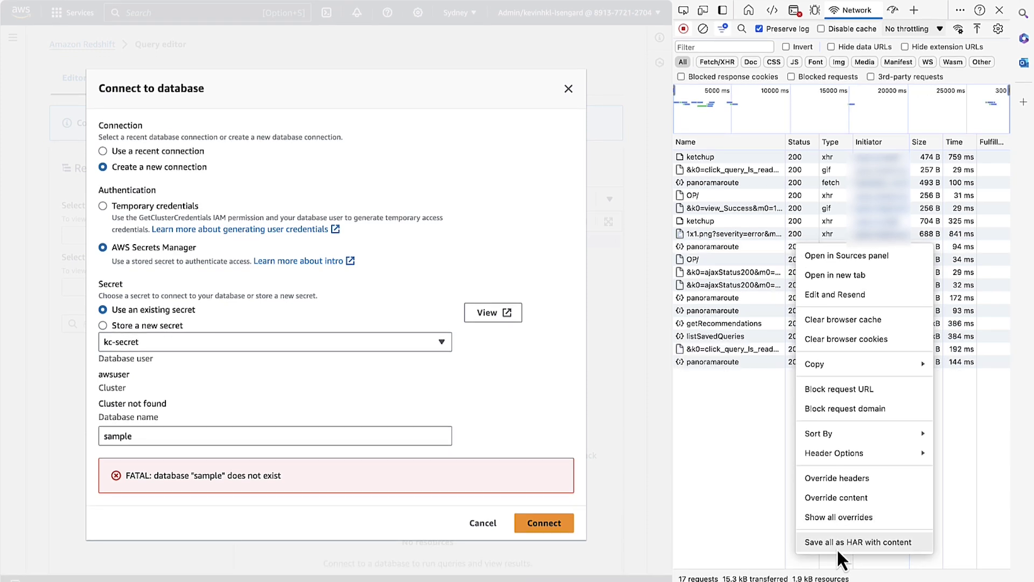
click(837, 547)
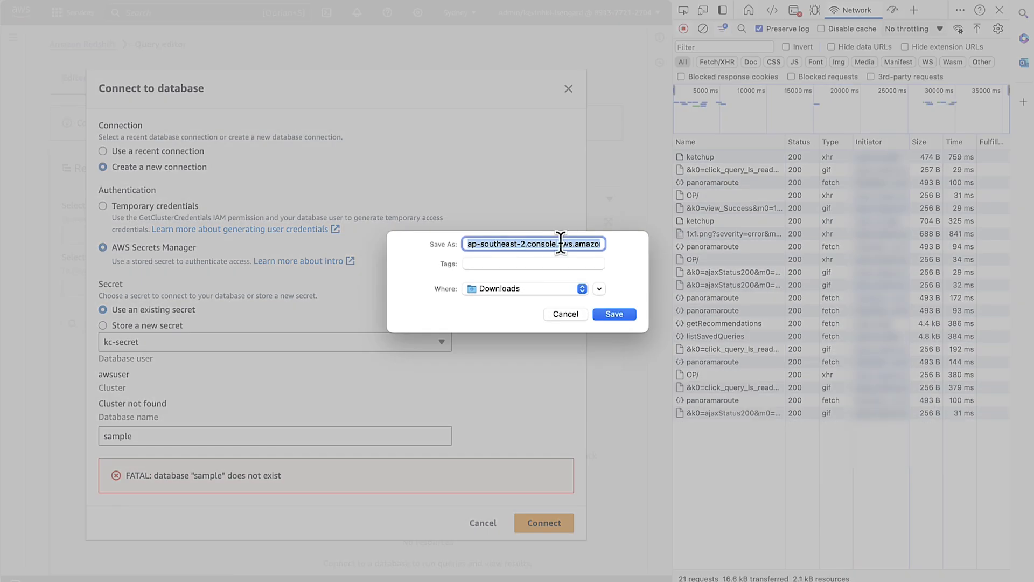
click(612, 318)
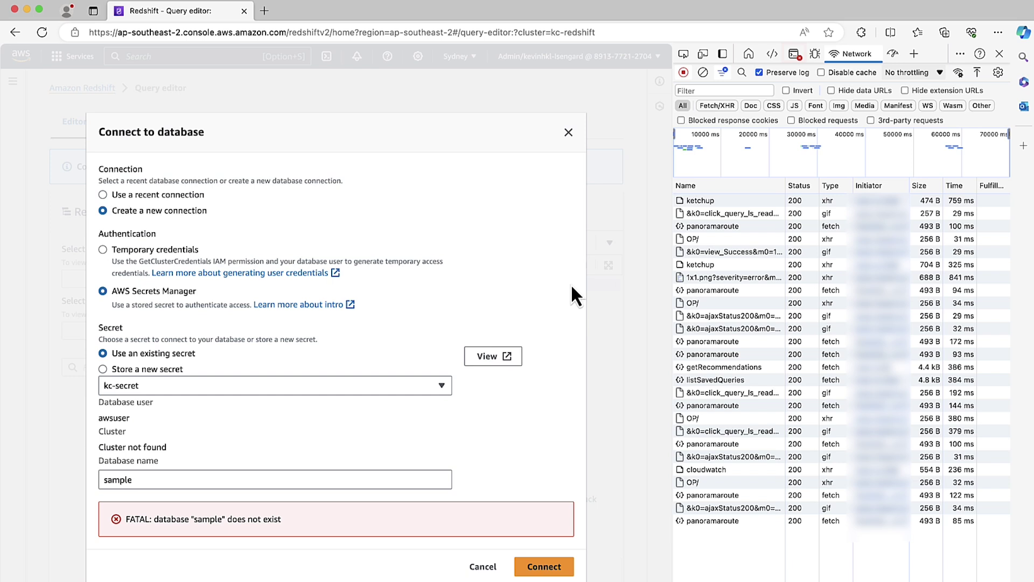
Step: Save the Console messages to a file using Save as
click(801, 58)
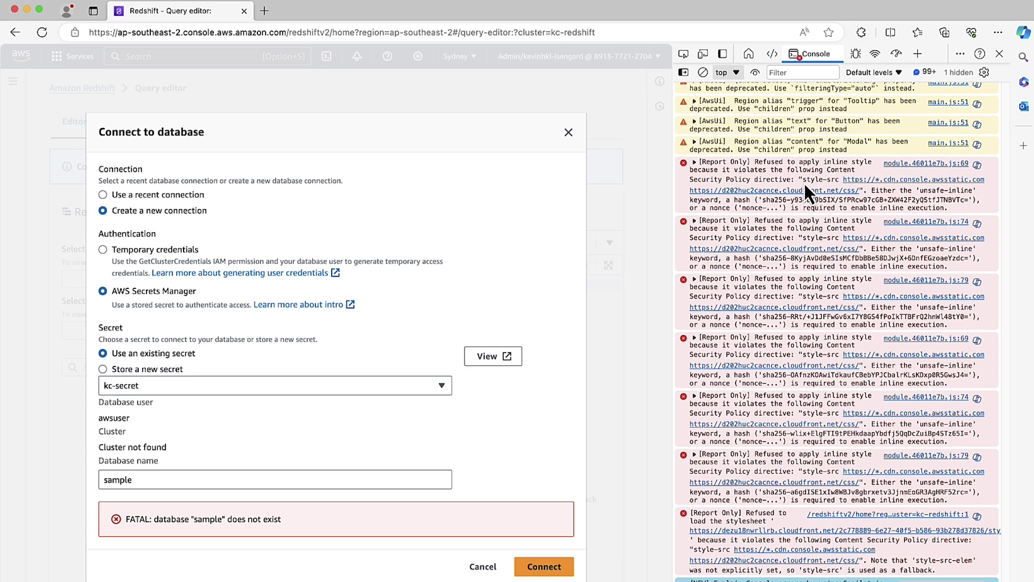
right_click(819, 221)
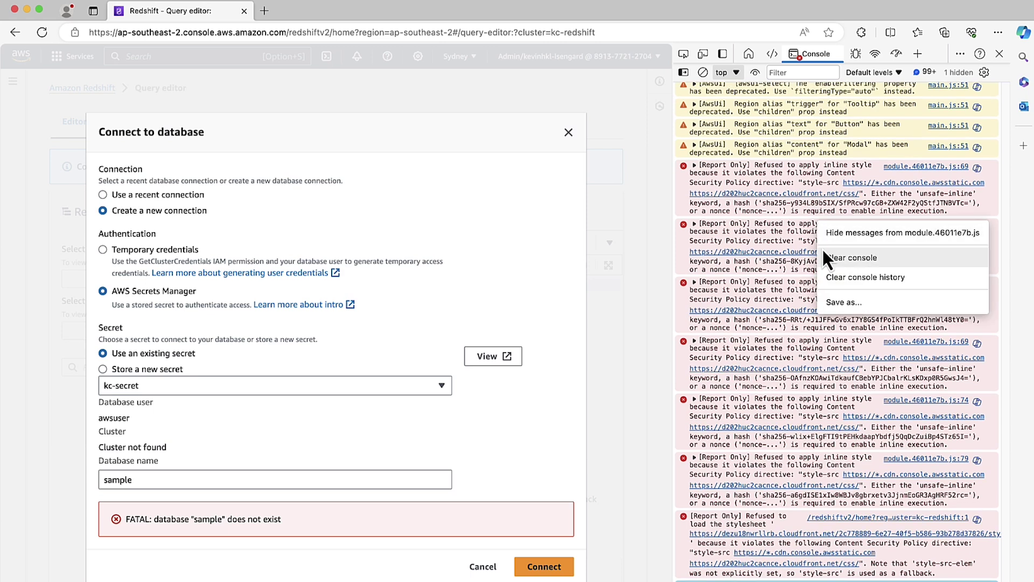
click(835, 299)
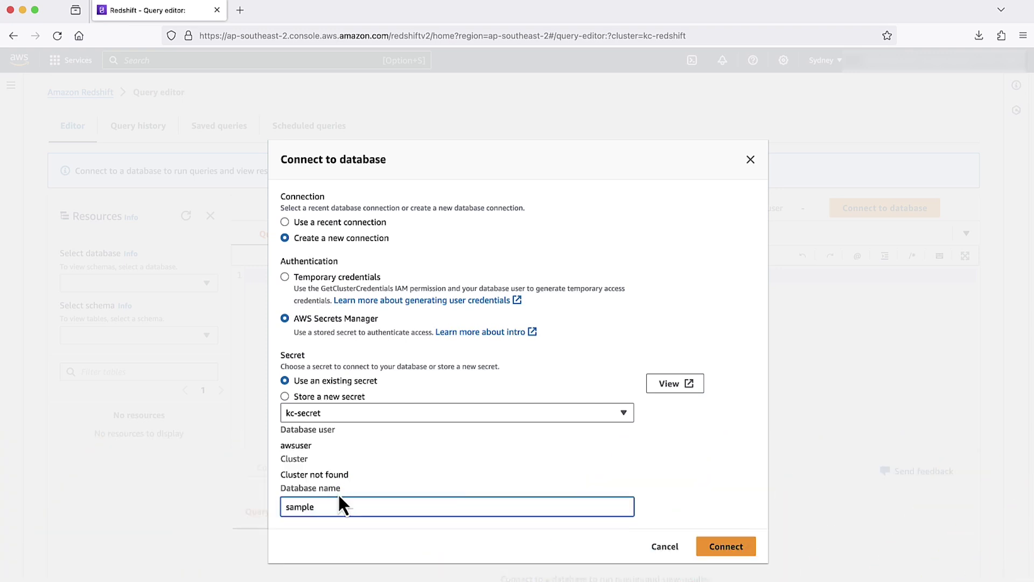
Step: Open Firefox Web Developer Tools from More tools and show the Network panel
click(1023, 36)
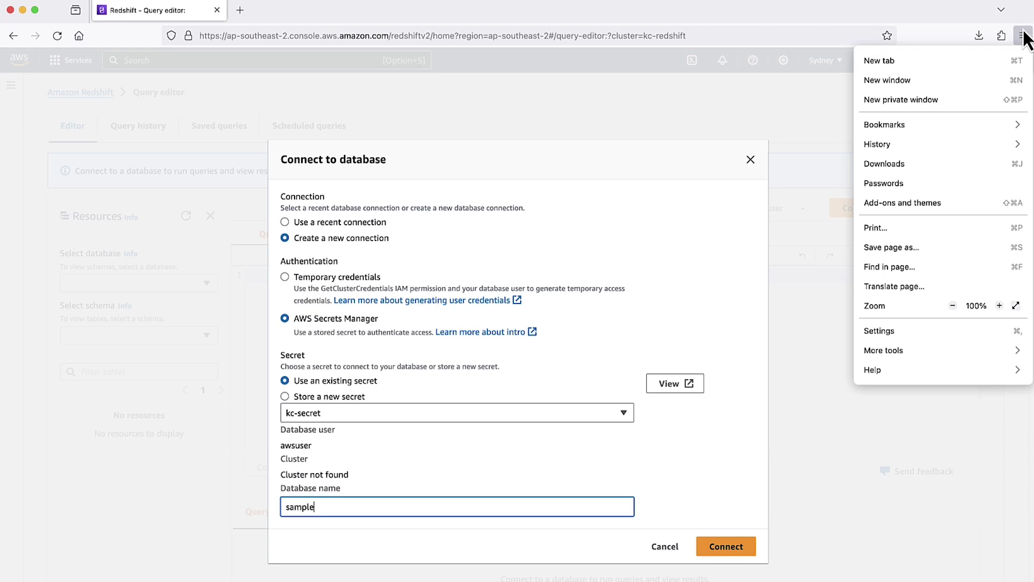
click(883, 350)
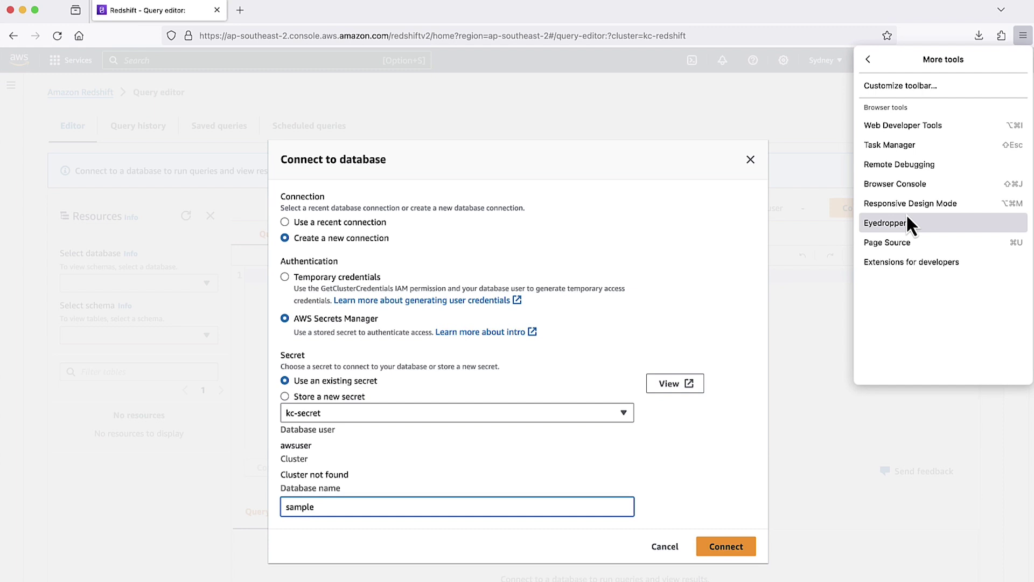
click(916, 129)
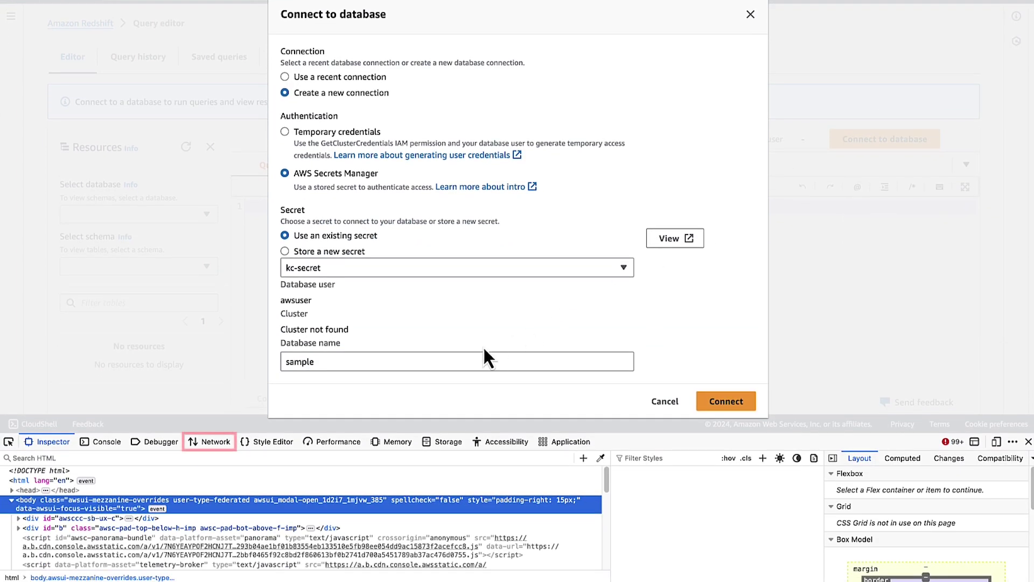
click(215, 443)
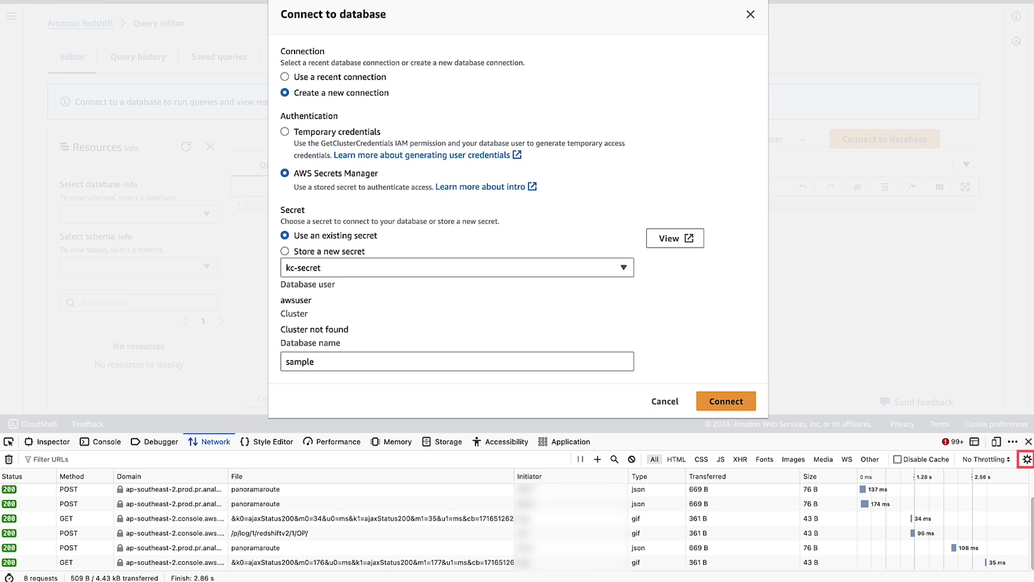
Step: Enable Persist Logs, clear the request list, and retry the 'sample' database connection
click(1026, 459)
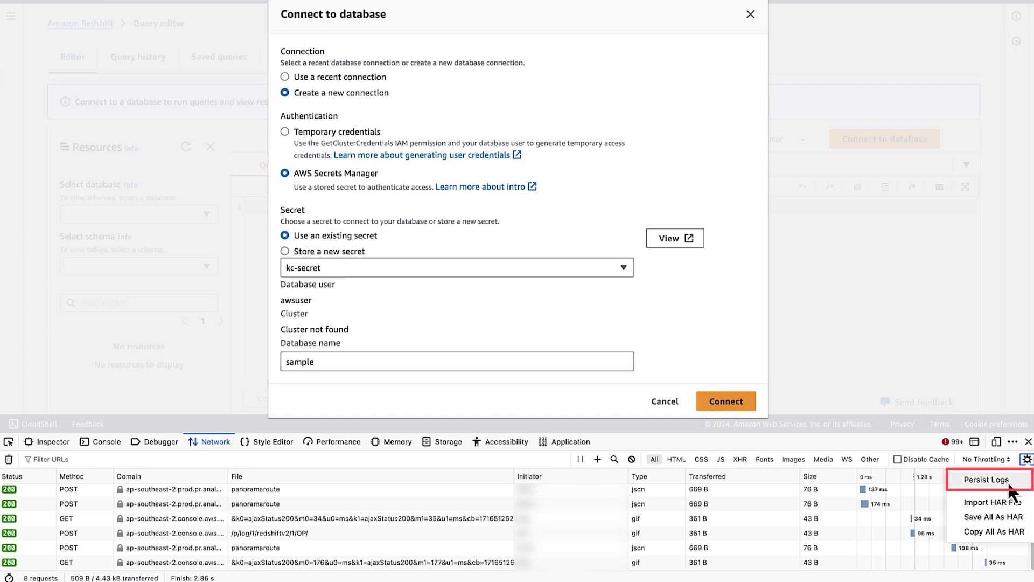
click(1007, 480)
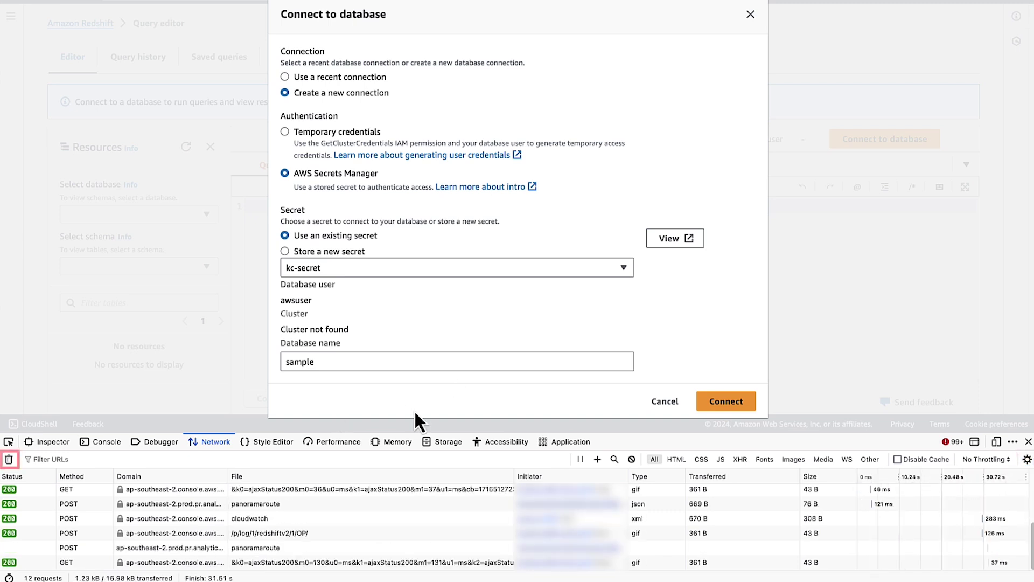
click(10, 460)
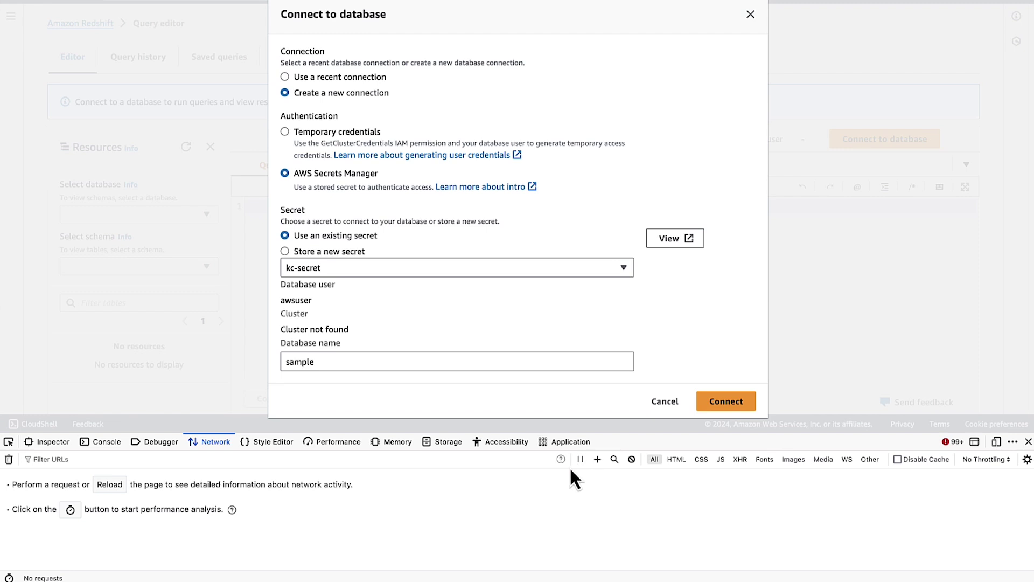
click(744, 402)
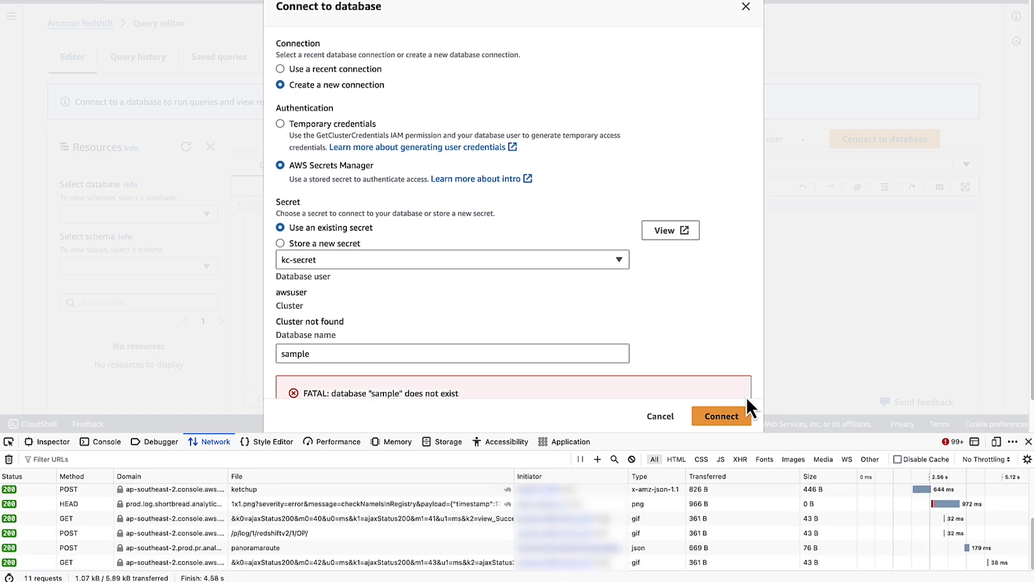
Step: Save all network requests as a HAR file on the Desktop, adding '2' to its name
right_click(420, 487)
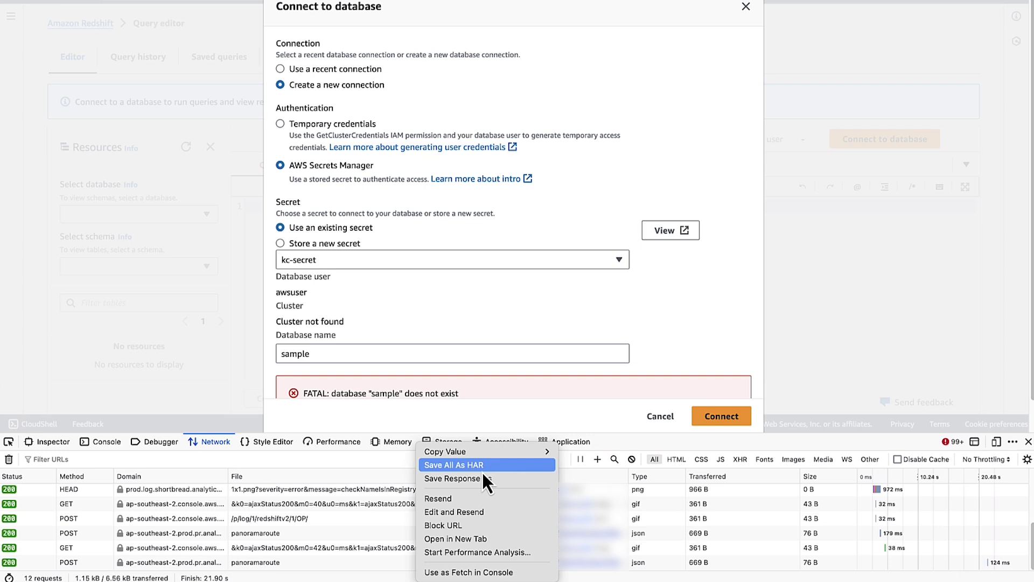
click(483, 471)
click(525, 84)
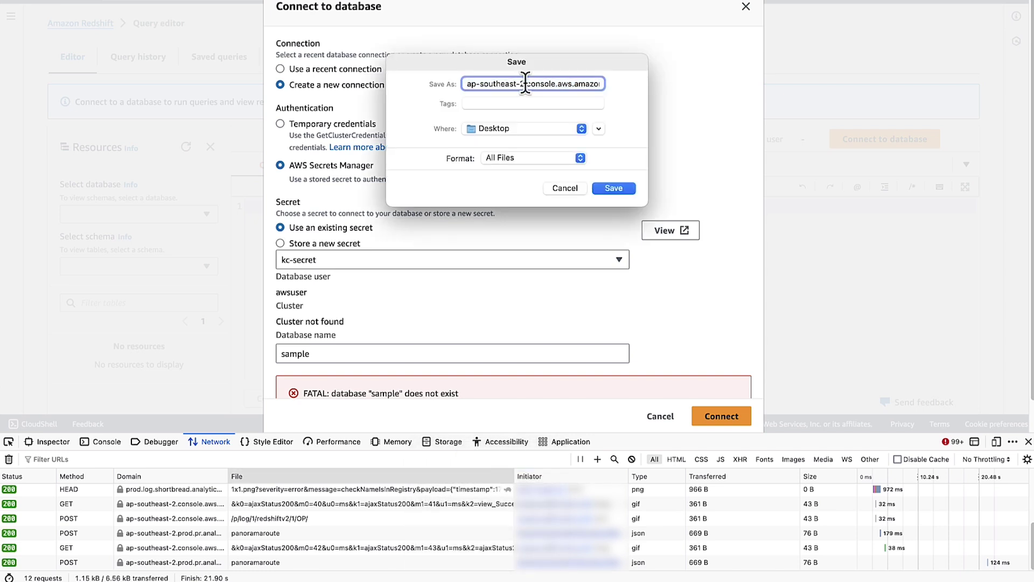
text(2)
click(625, 188)
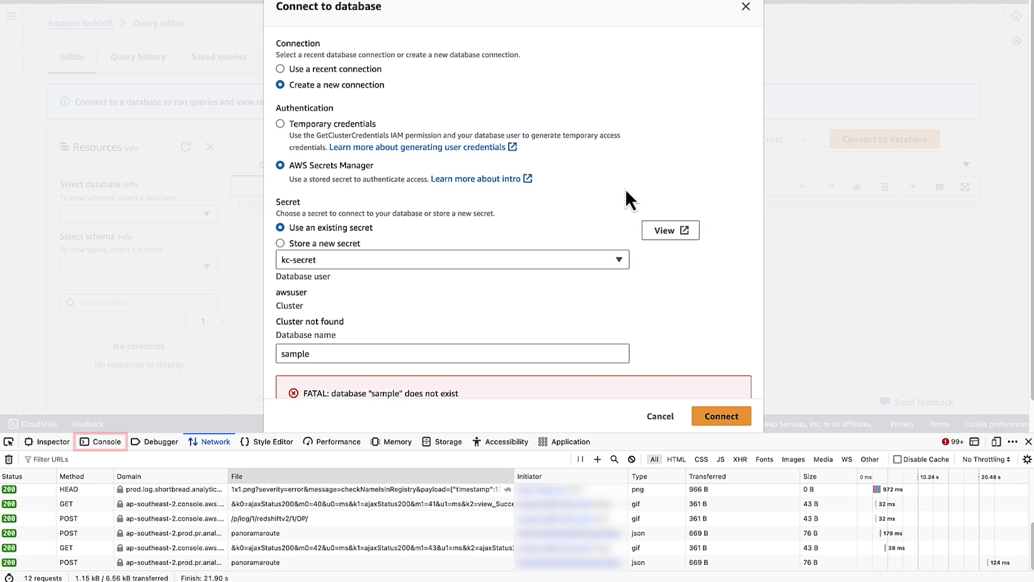
Step: Export all Console messages to a file on the Desktop
click(105, 443)
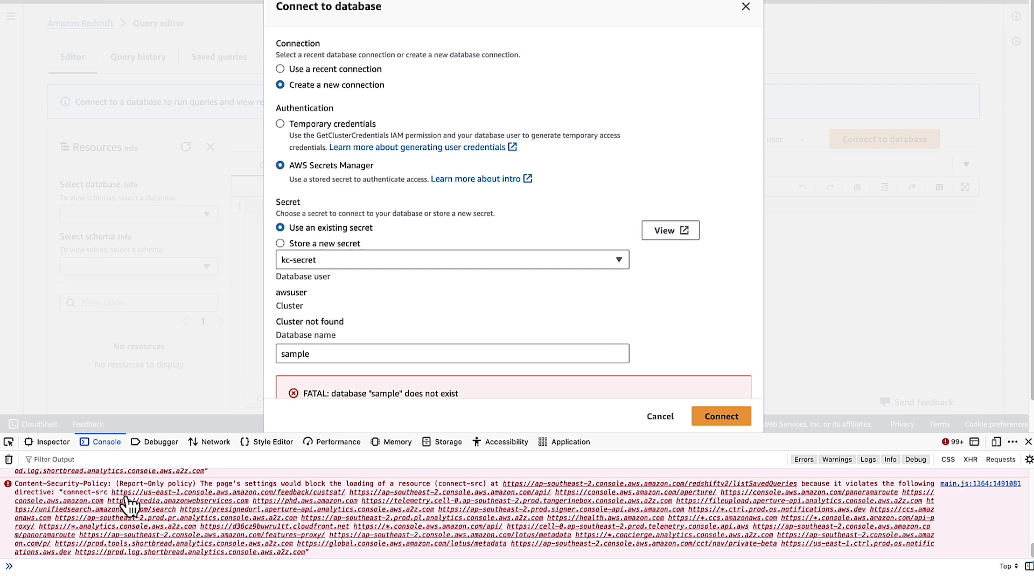
right_click(128, 487)
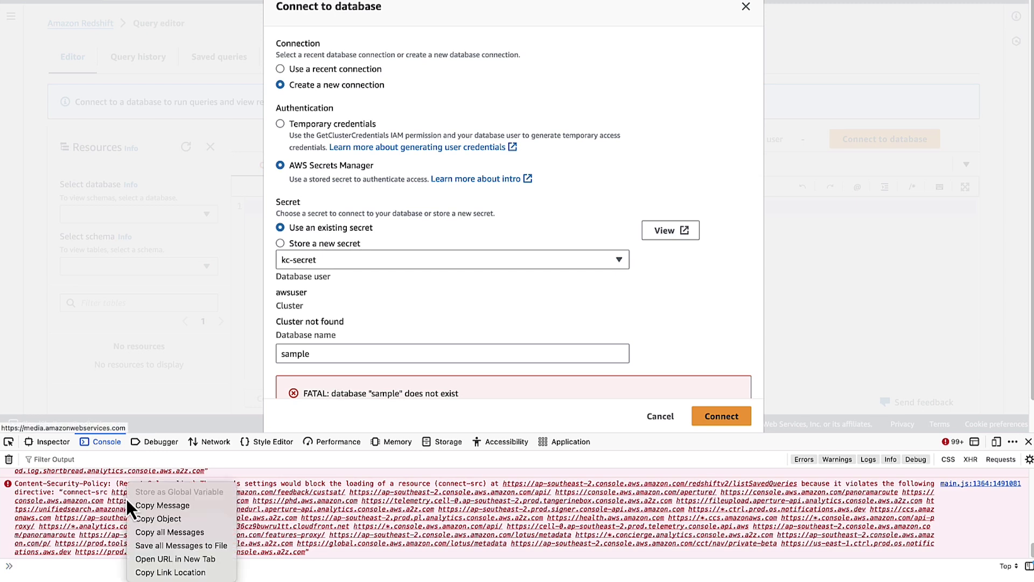
click(153, 550)
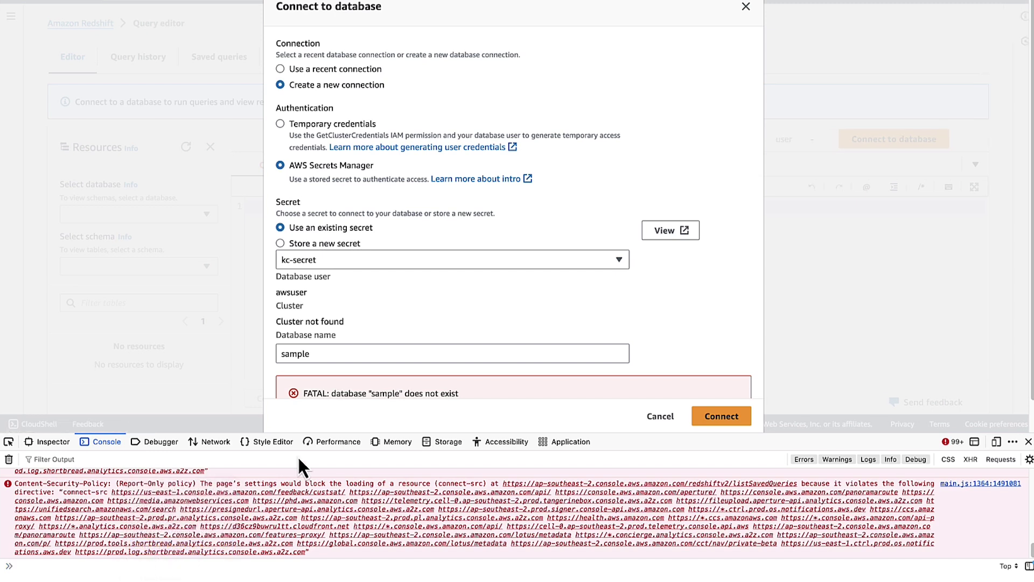
click(600, 84)
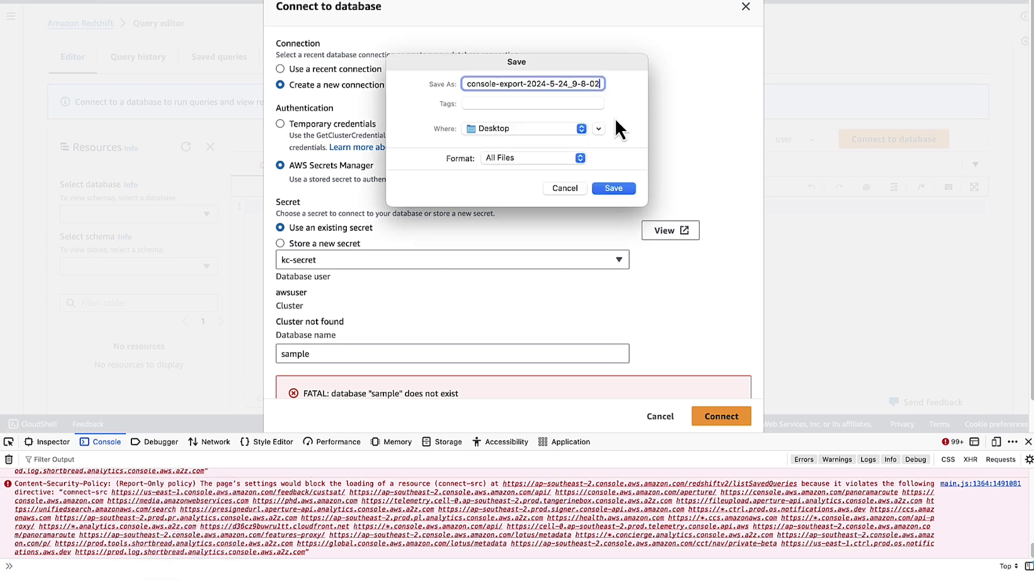
click(612, 190)
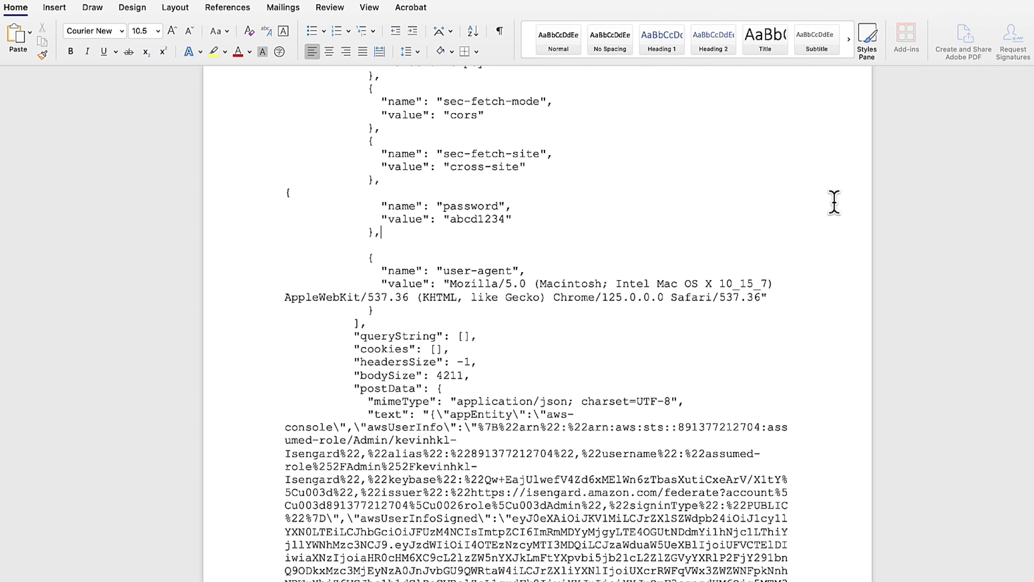
Step: Find the 'password' entry in the HAR file, overwrite its value with '<REDACTED-DUE-TO-SECURITY>', and save in plain text format
key(super+f)
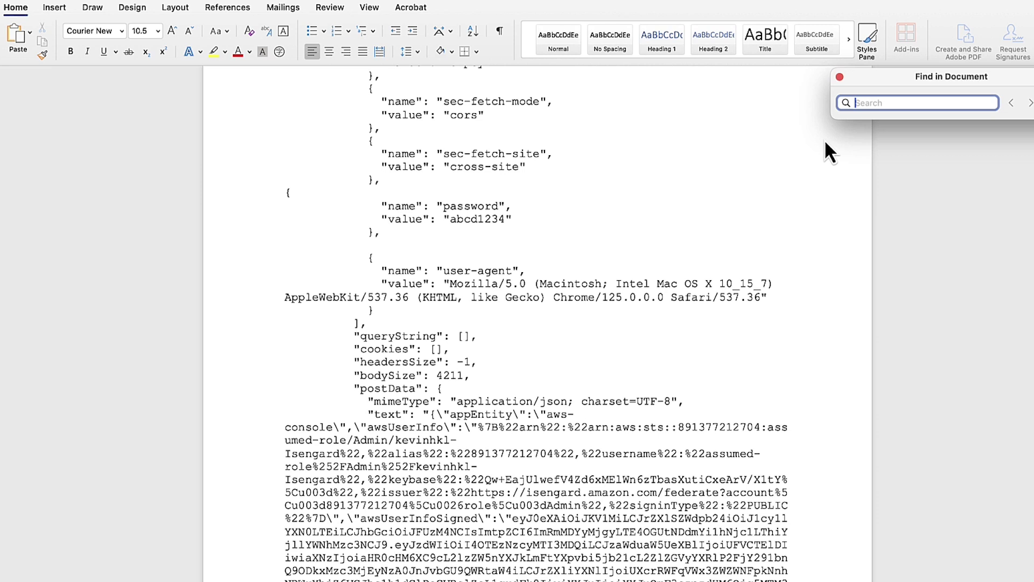
text(password)
key(Return)
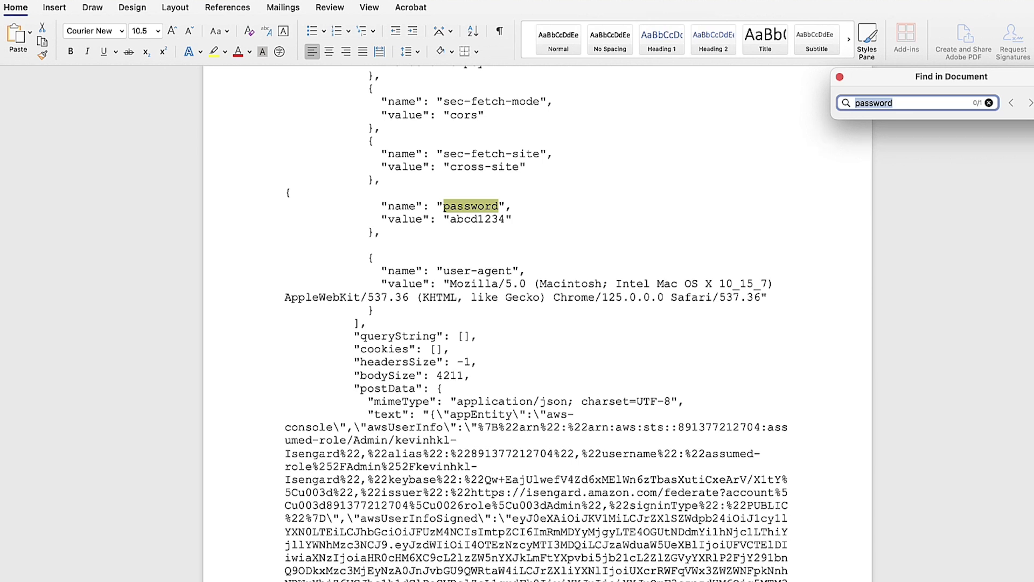
double_click(482, 221)
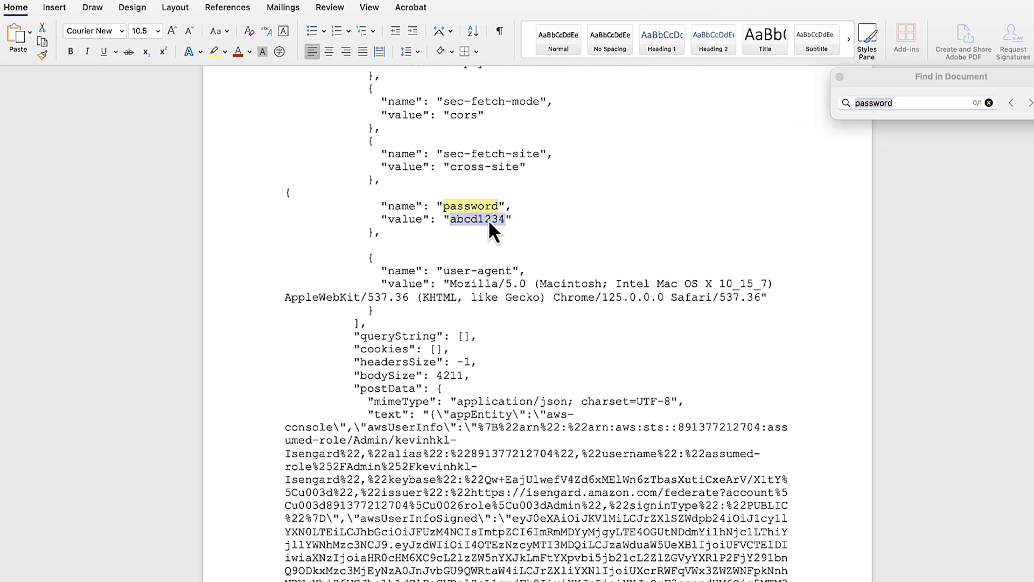
text(<REDACTED-DUE-TO>)
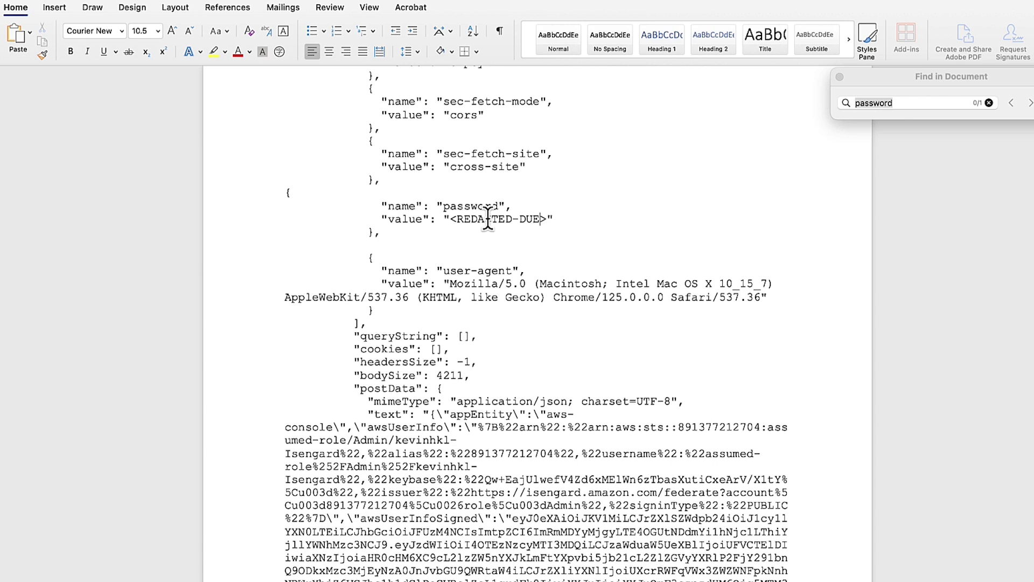
text(-SECURITY)
key(super+s)
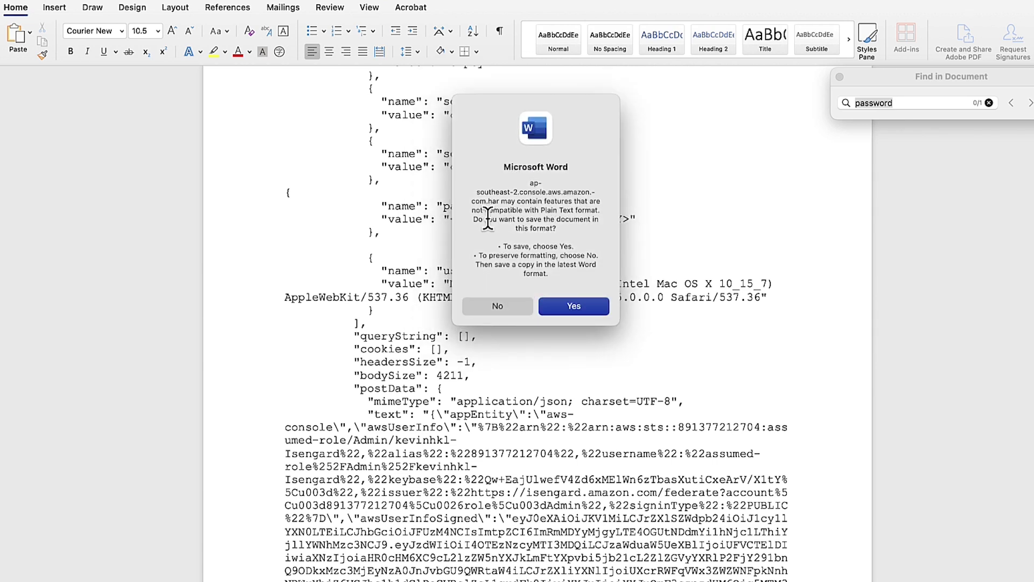
click(571, 308)
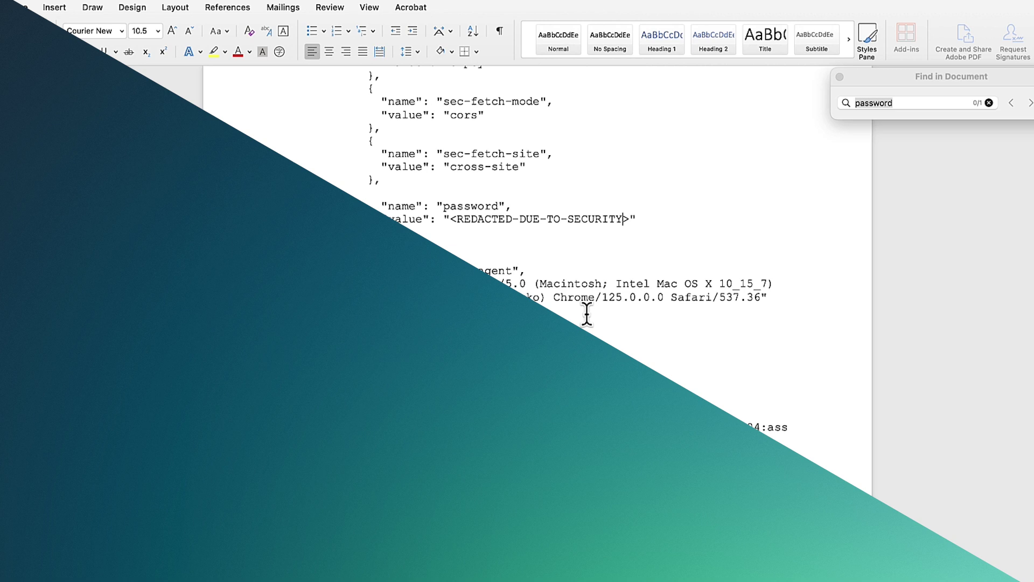